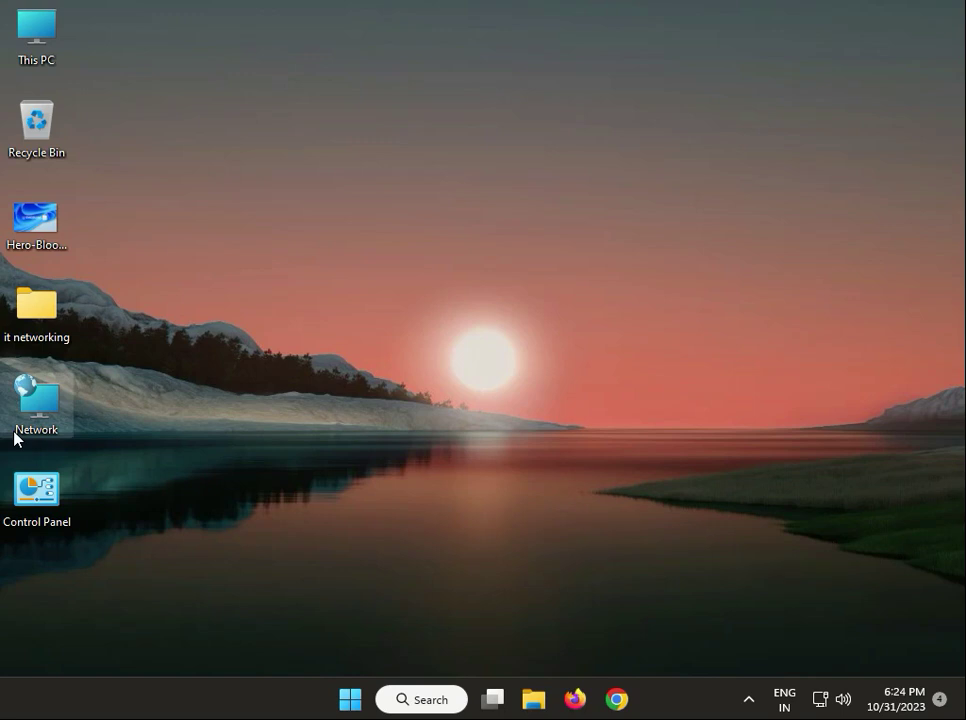
# - Find Control Panel with a 'con' Start search and show all items as small icons
pyautogui.click(340, 697)
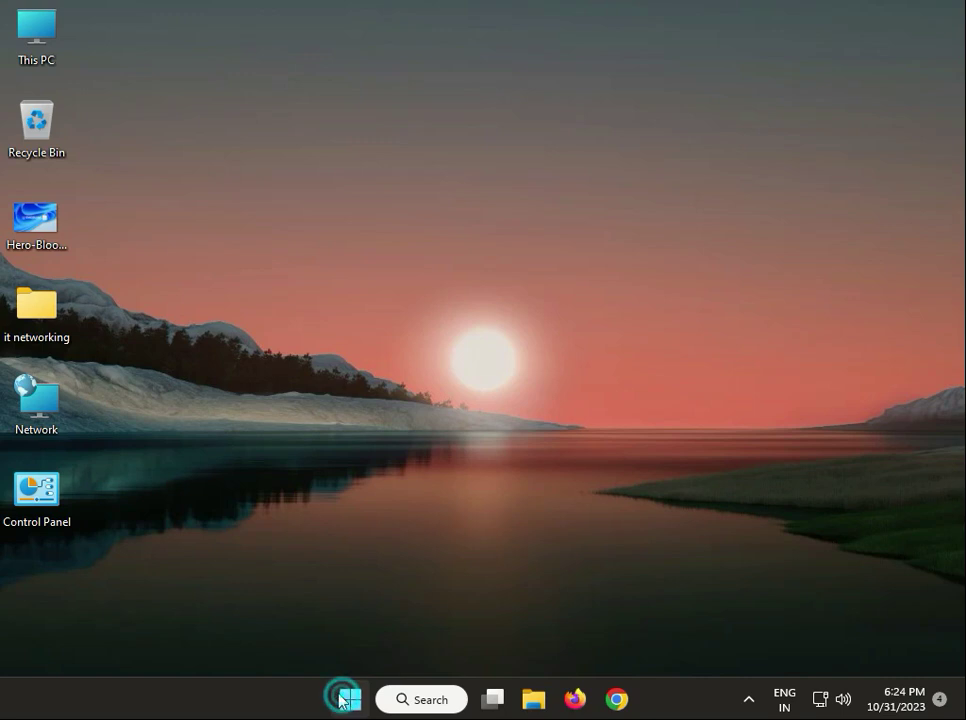
pyautogui.write('con')
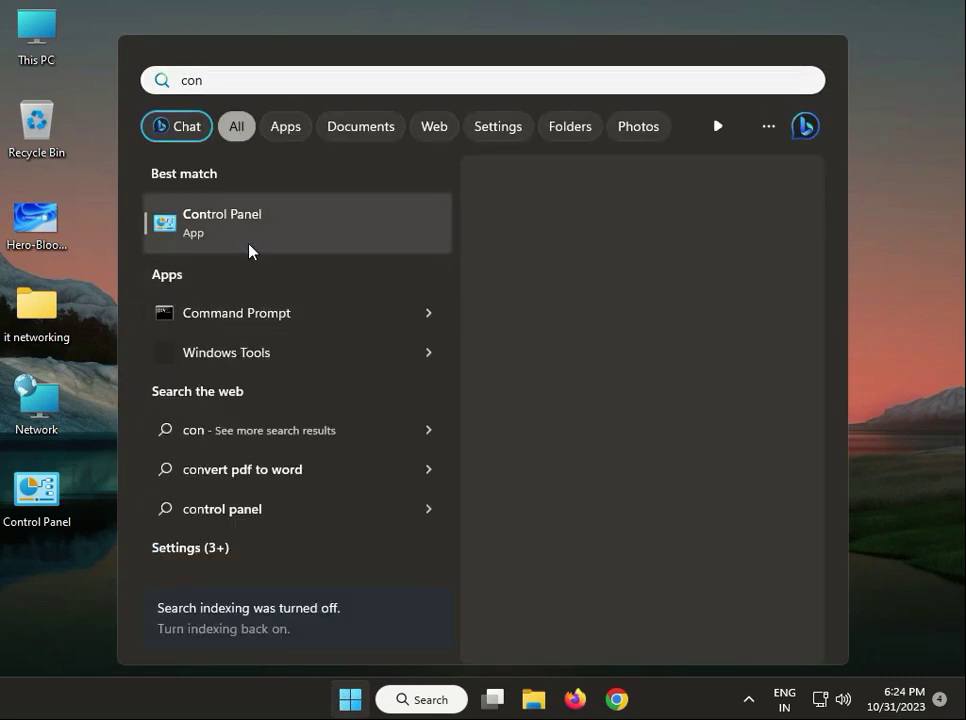
pyautogui.click(249, 249)
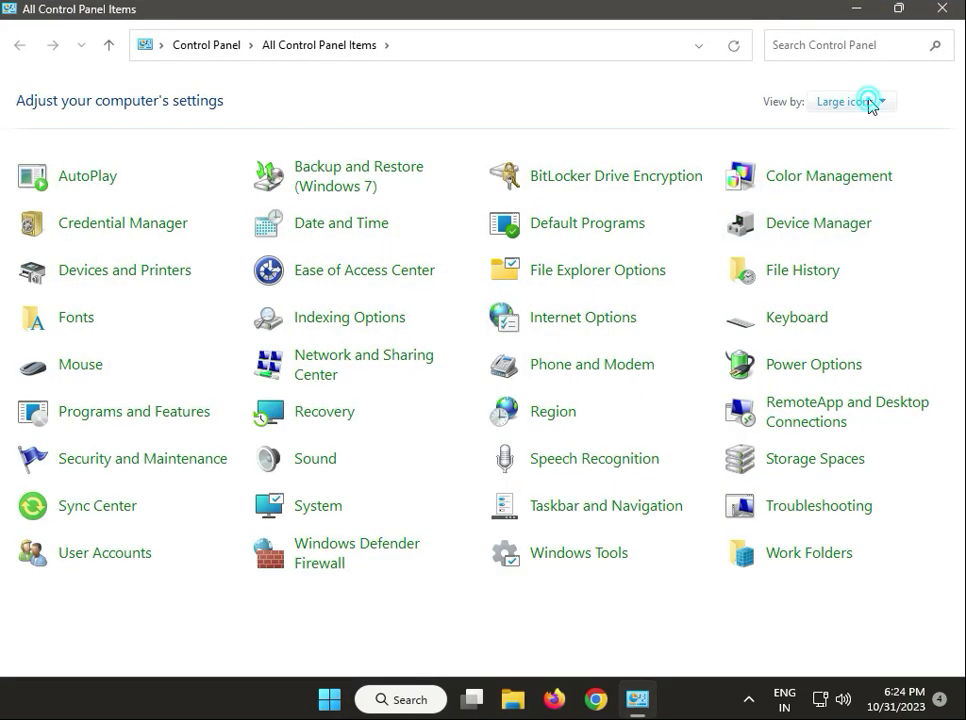
pyautogui.click(869, 103)
pyautogui.click(856, 175)
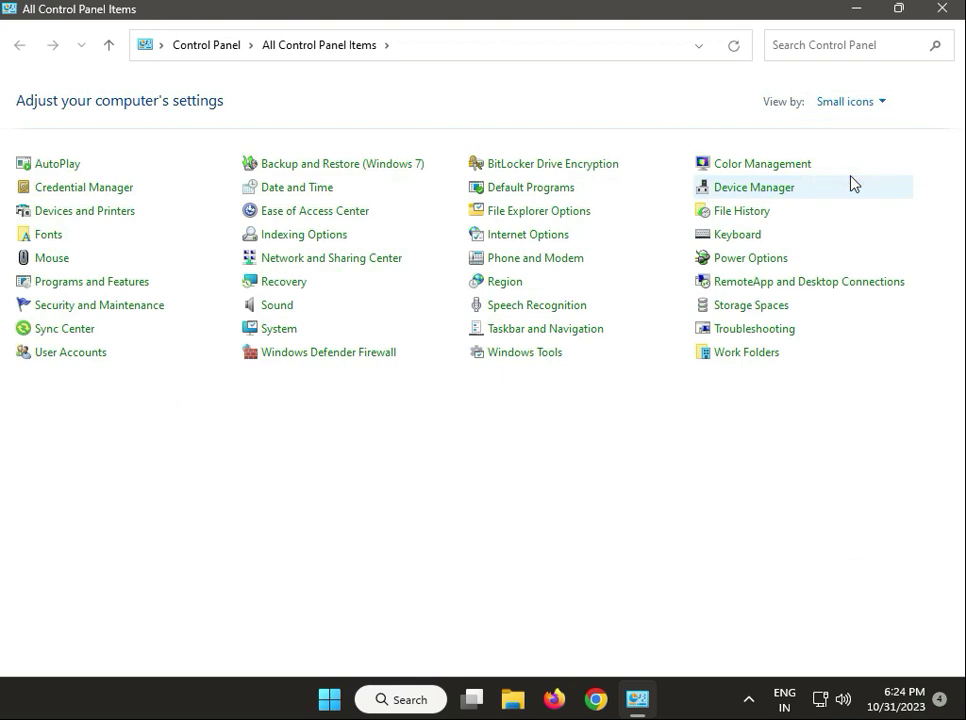
# - In Sound, review the Speakers and Headphones playback devices and try setting Speakers as default
pyautogui.click(274, 310)
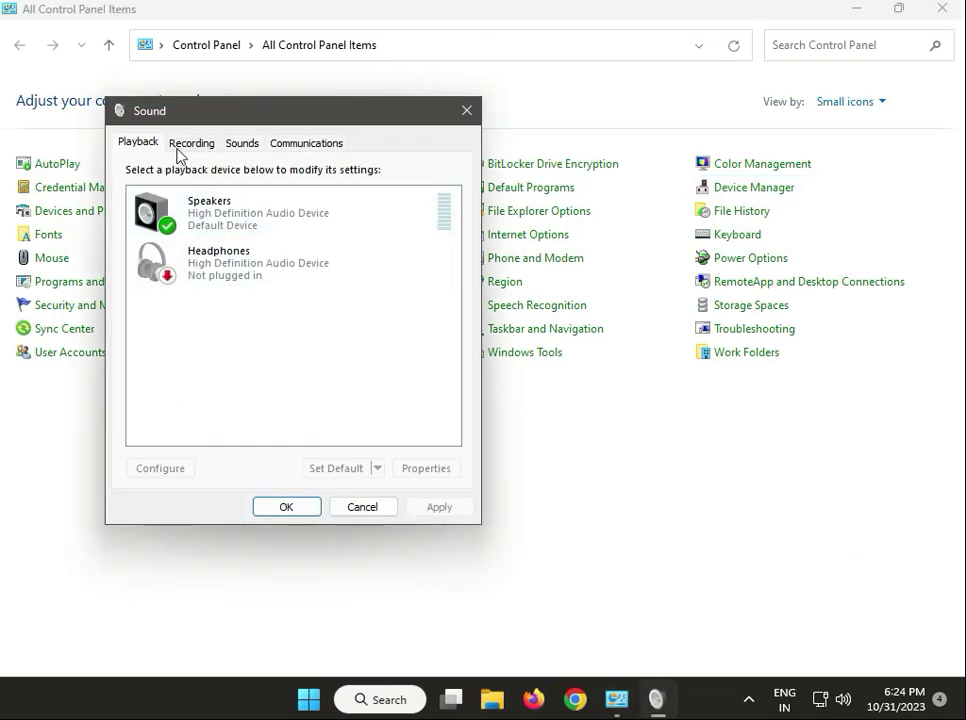
pyautogui.click(270, 232)
pyautogui.click(270, 275)
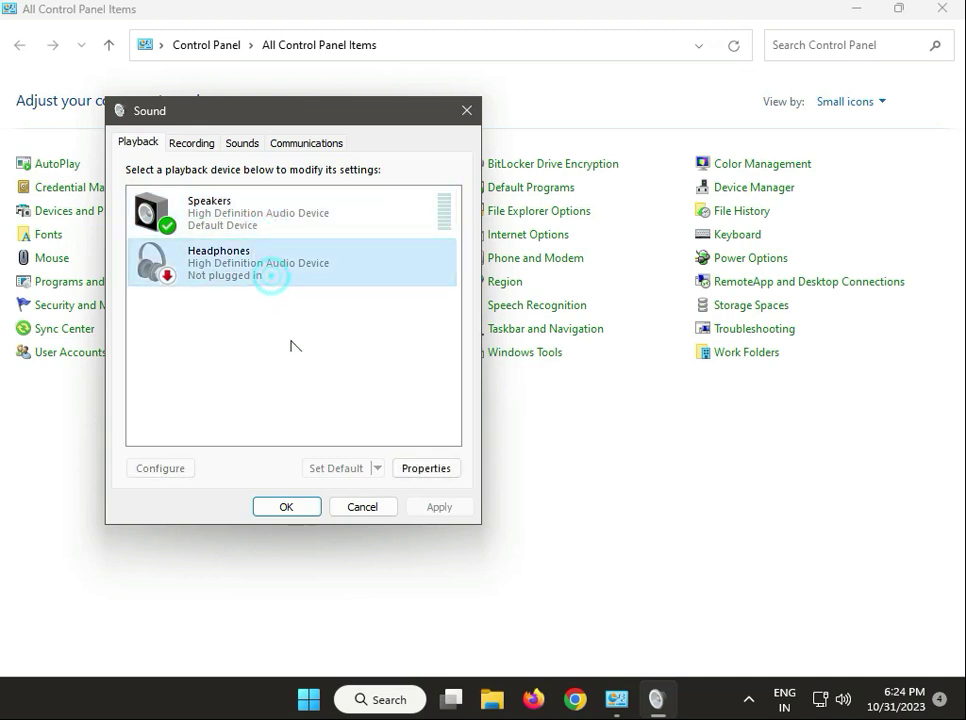
pyautogui.click(277, 215)
pyautogui.click(334, 470)
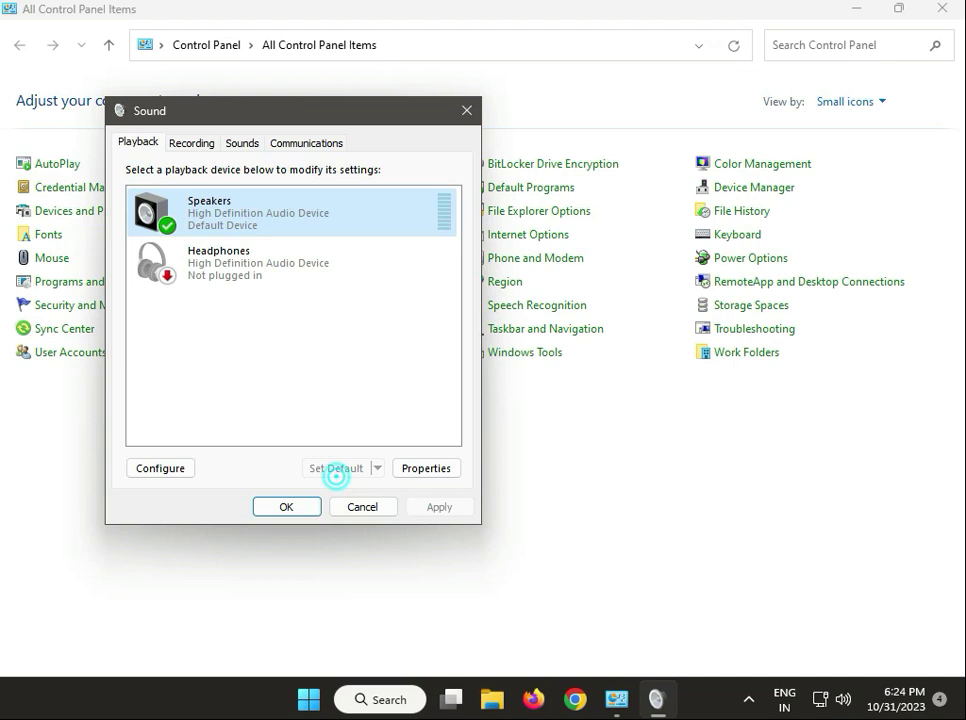
# - On the Recording tab, disable the Microphone and then re-enable it
pyautogui.click(192, 143)
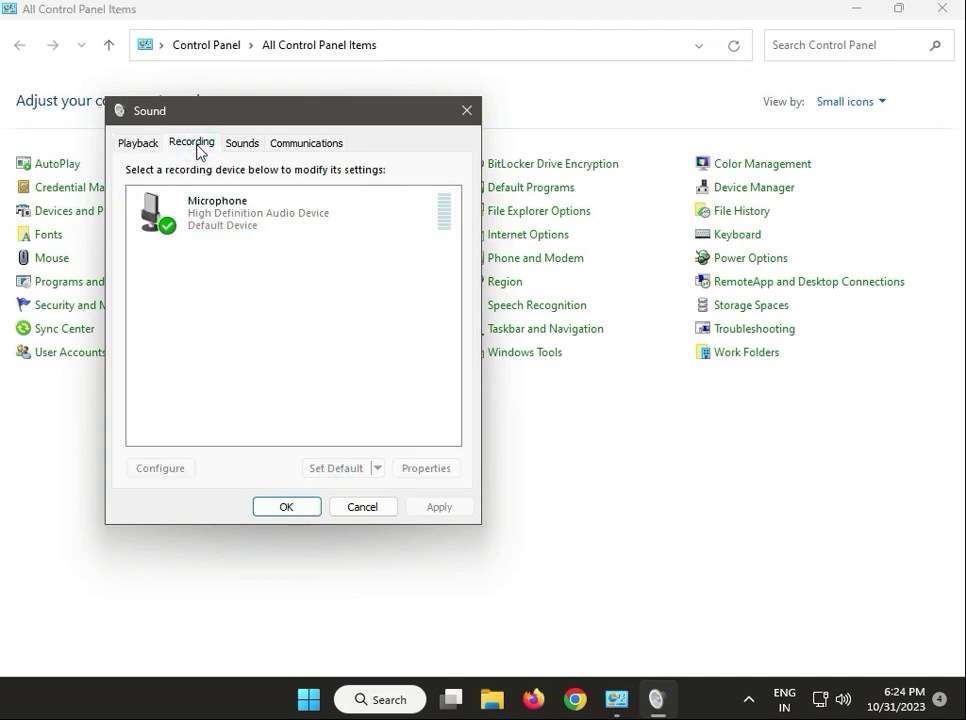
pyautogui.rightClick(224, 224)
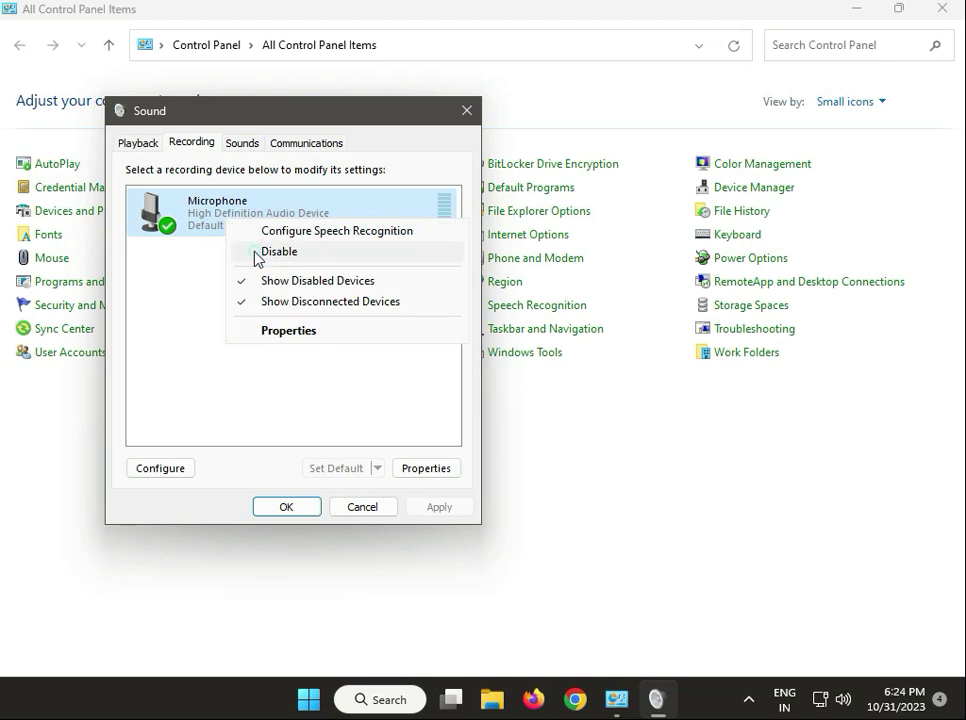
pyautogui.click(252, 252)
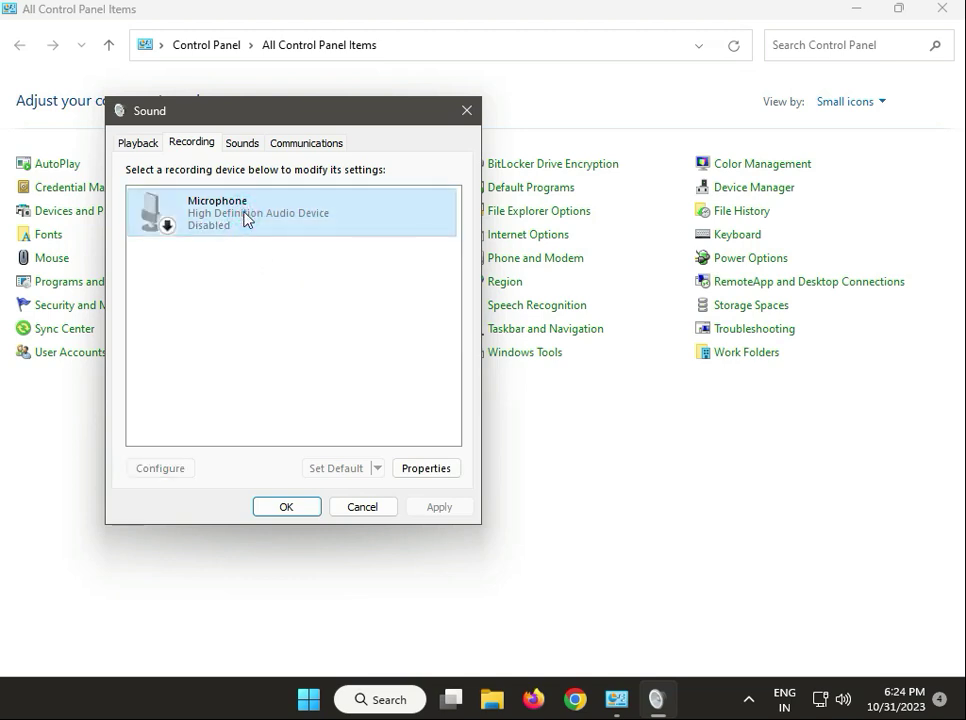
pyautogui.rightClick(246, 216)
pyautogui.click(290, 224)
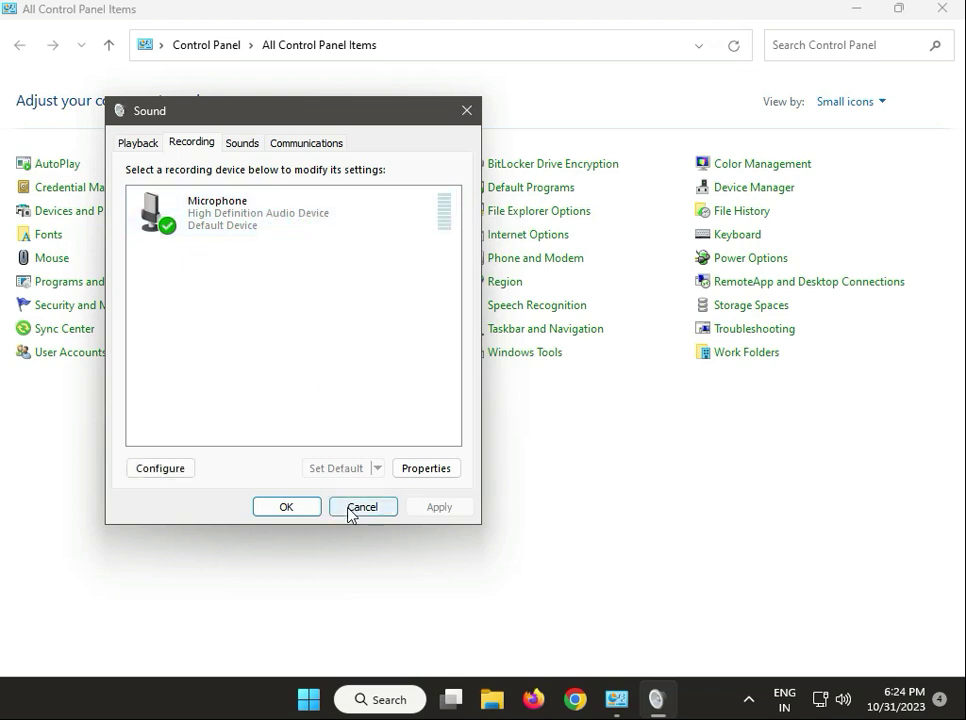
pyautogui.moveTo(673, 714)
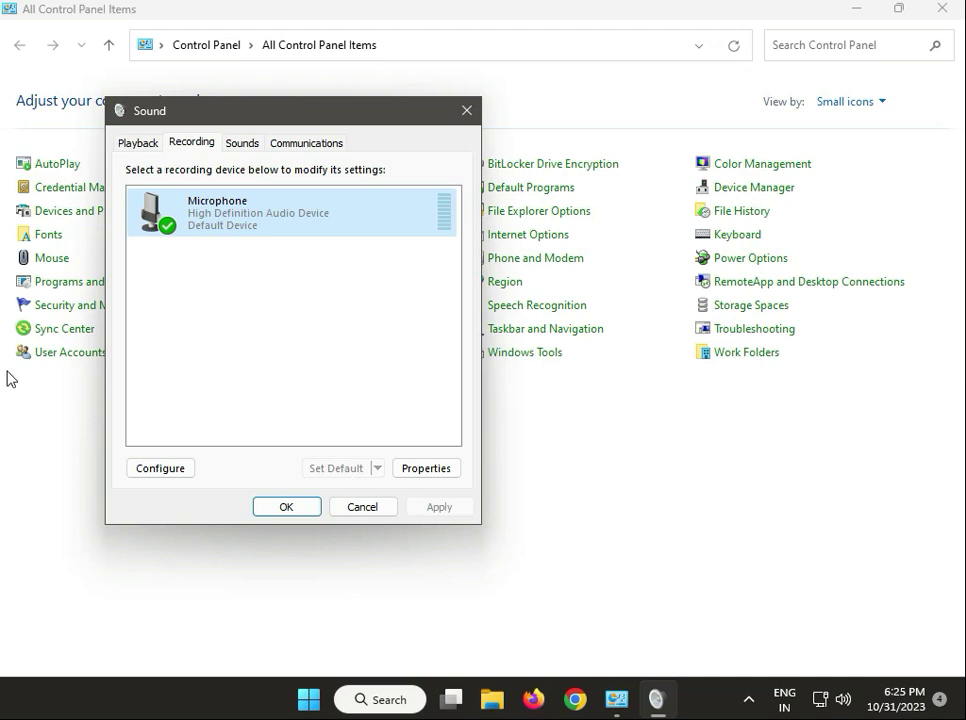
# - Review the Microphone's Listen options and keep its input level at 100
pyautogui.rightClick(272, 230)
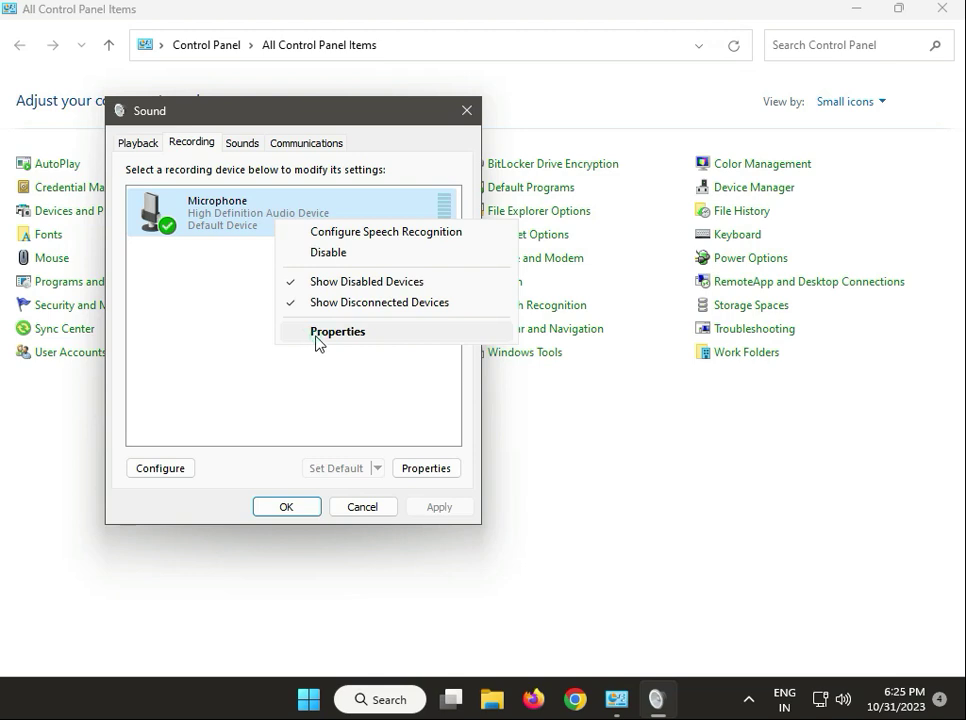
pyautogui.click(316, 334)
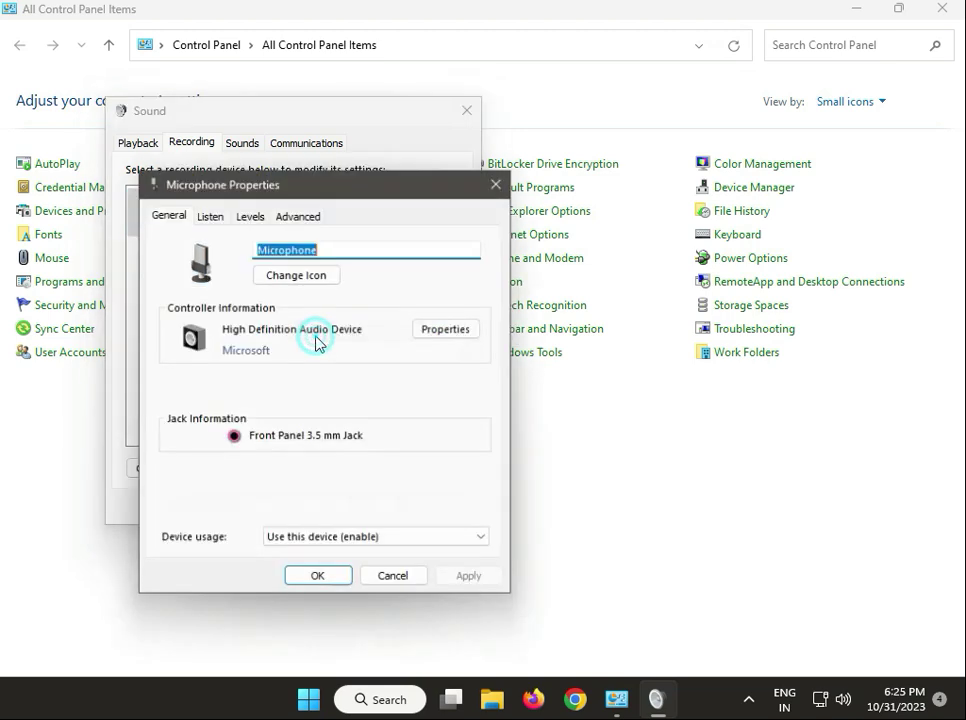
pyautogui.click(207, 217)
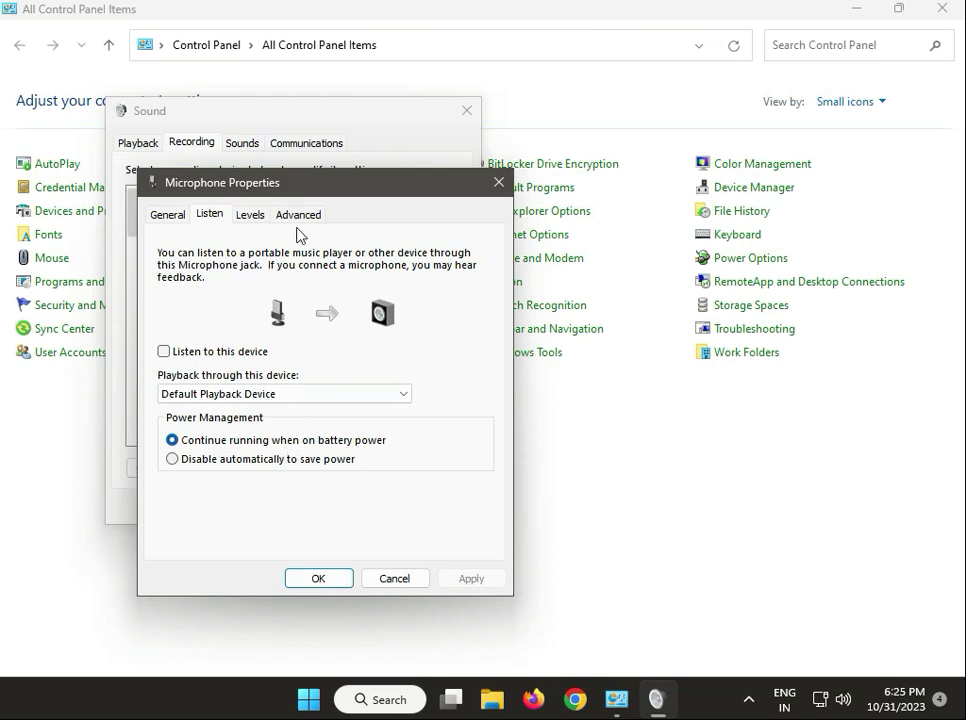
pyautogui.click(243, 217)
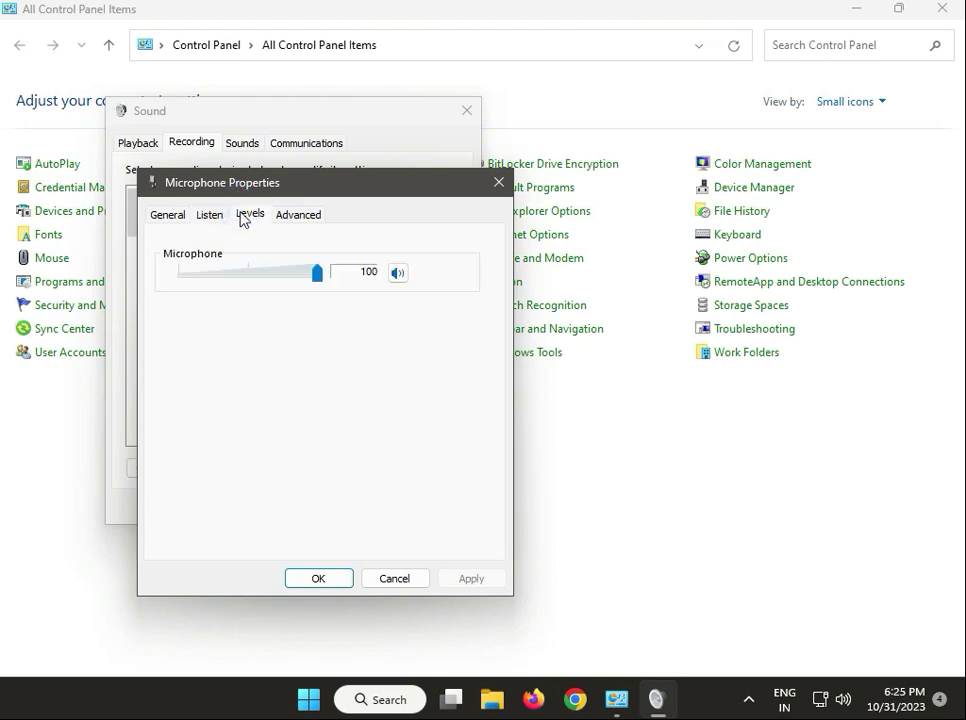
pyautogui.moveTo(312, 284); pyautogui.dragTo(332, 287)
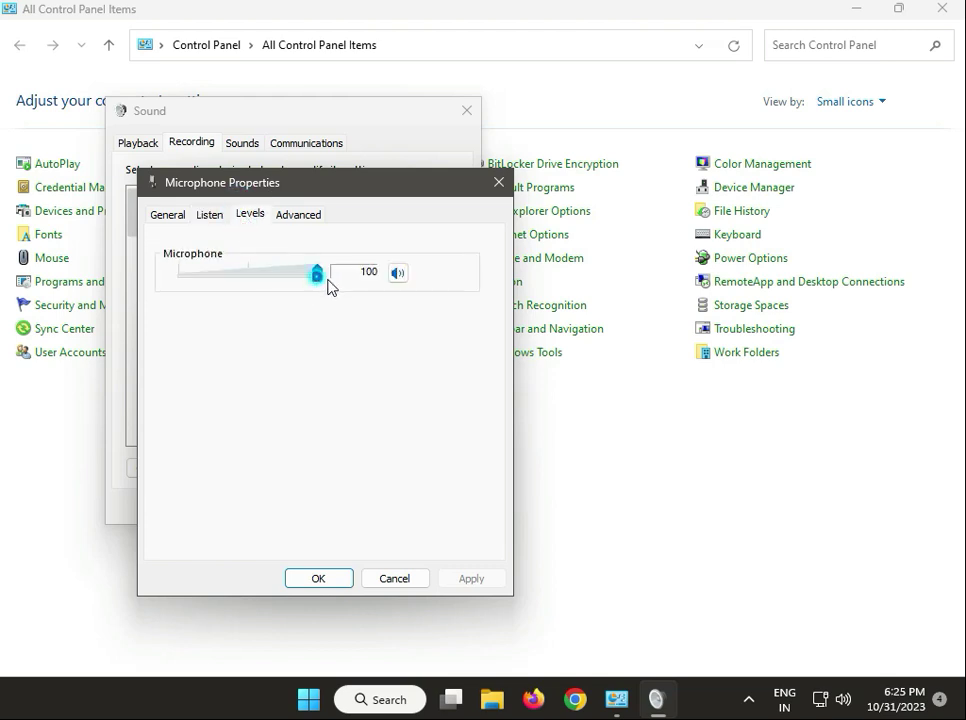
# - Check the Advanced default format, then confirm Microphone Properties and Sound with OK
pyautogui.click(318, 218)
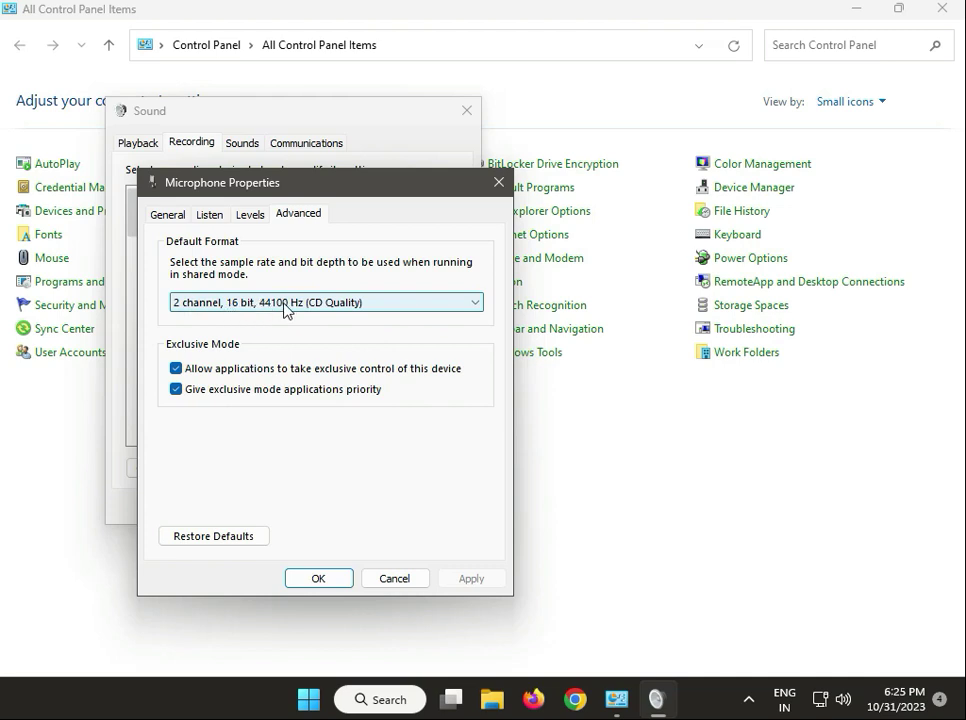
pyautogui.click(343, 581)
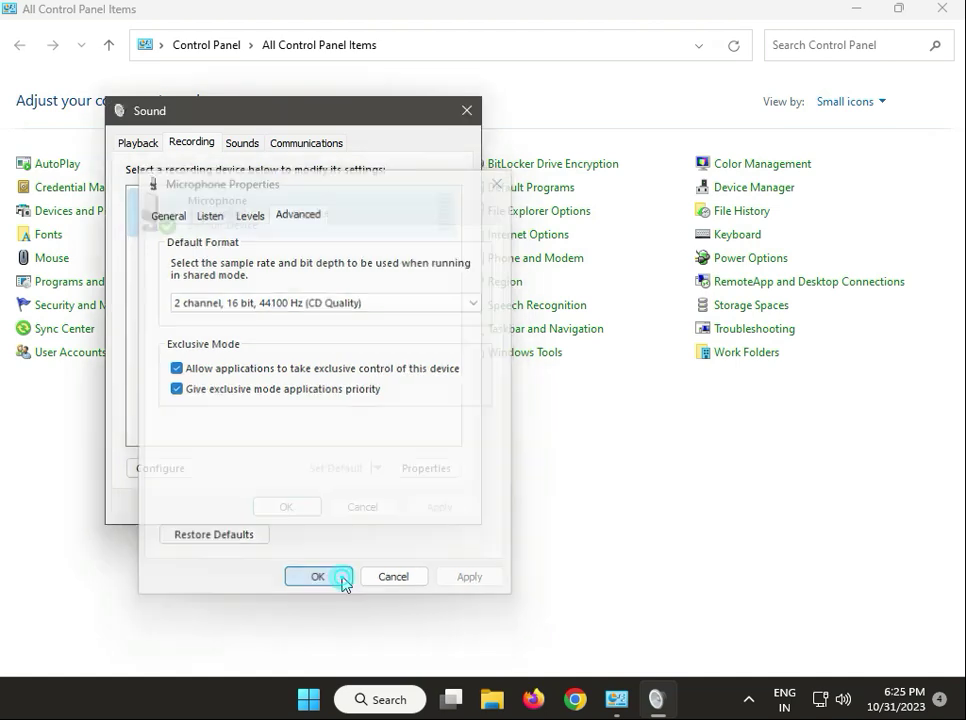
pyautogui.click(305, 515)
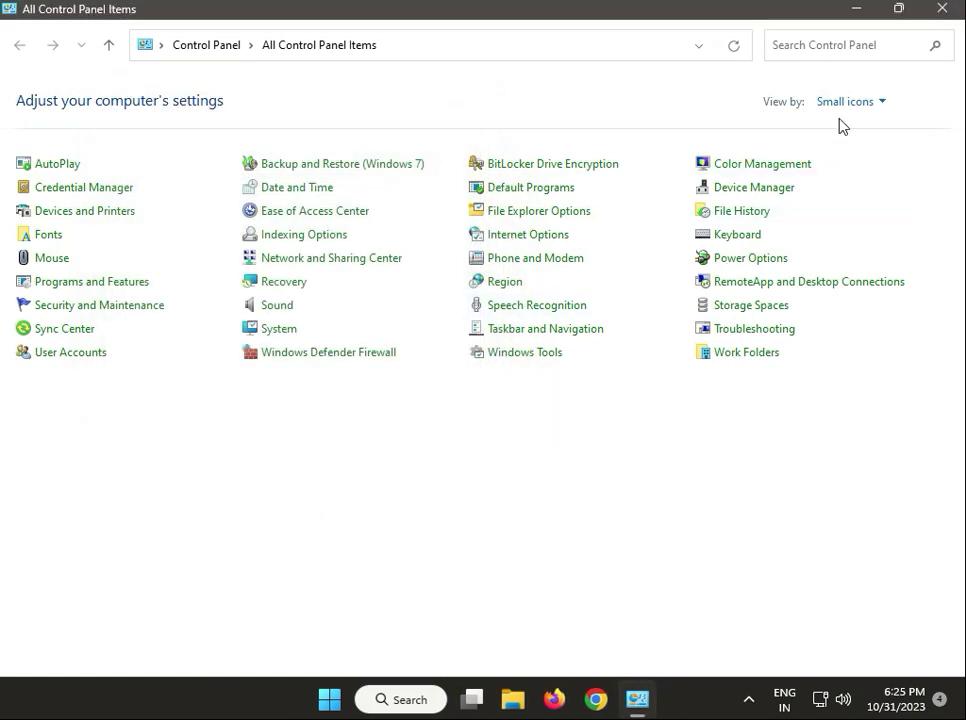
# - Close Control Panel and search Google in Chrome for 'logitech headphone driver'
pyautogui.click(941, 9)
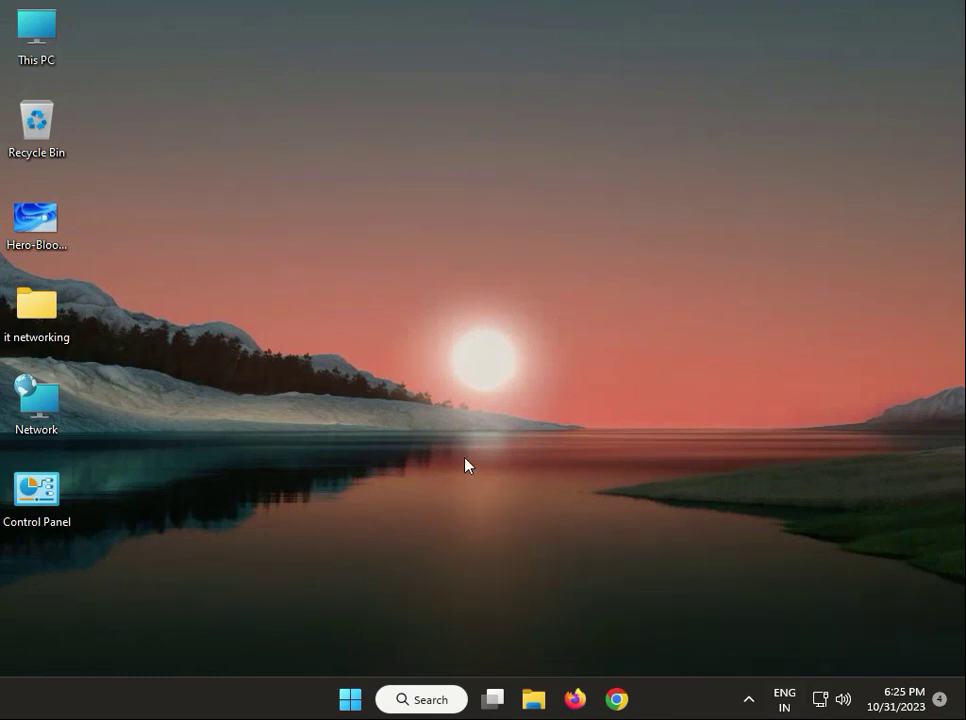
pyautogui.click(616, 699)
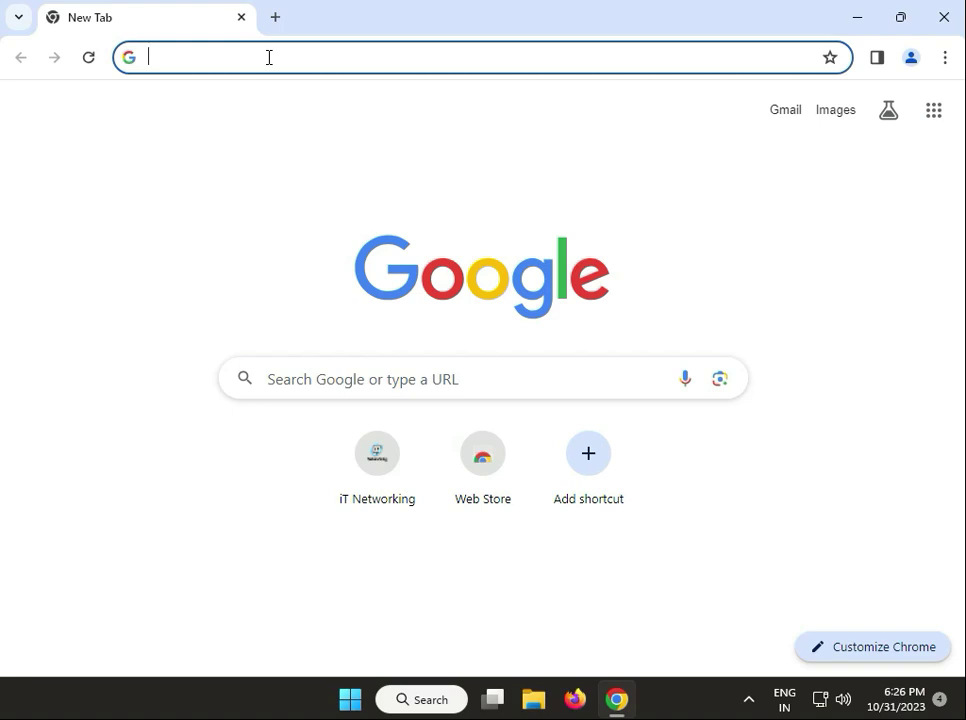
pyautogui.write('logi')
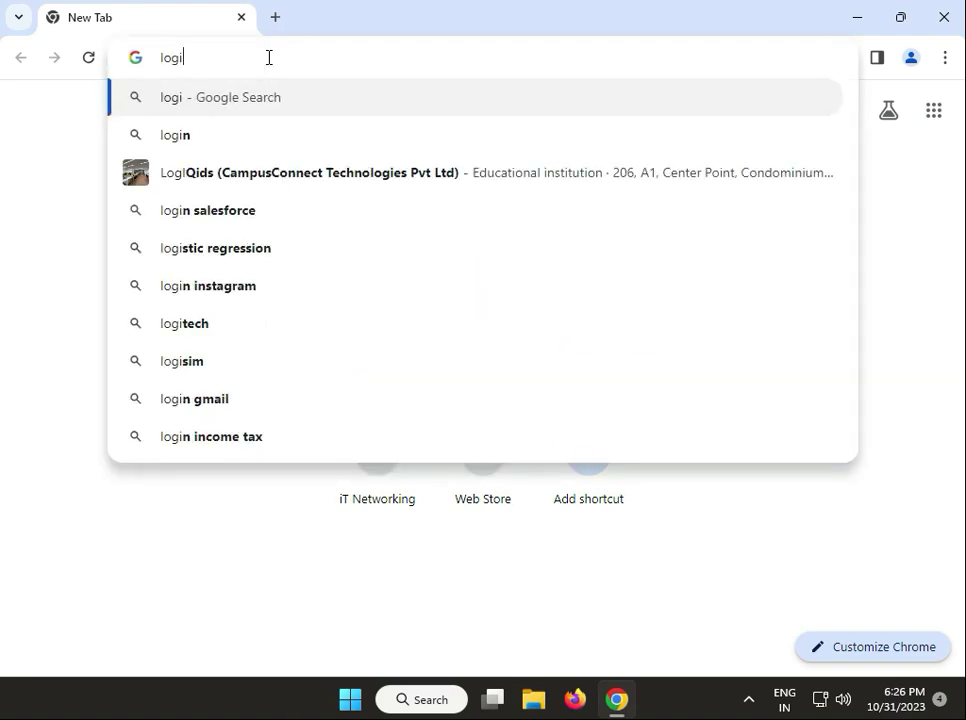
pyautogui.write('tec')
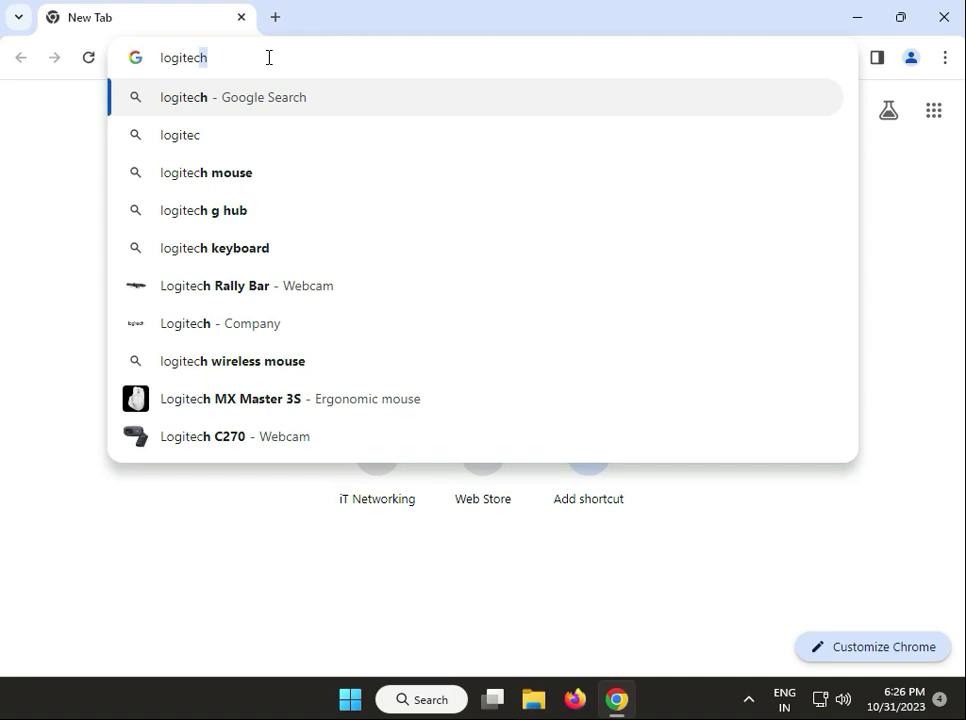
pyautogui.write('h')
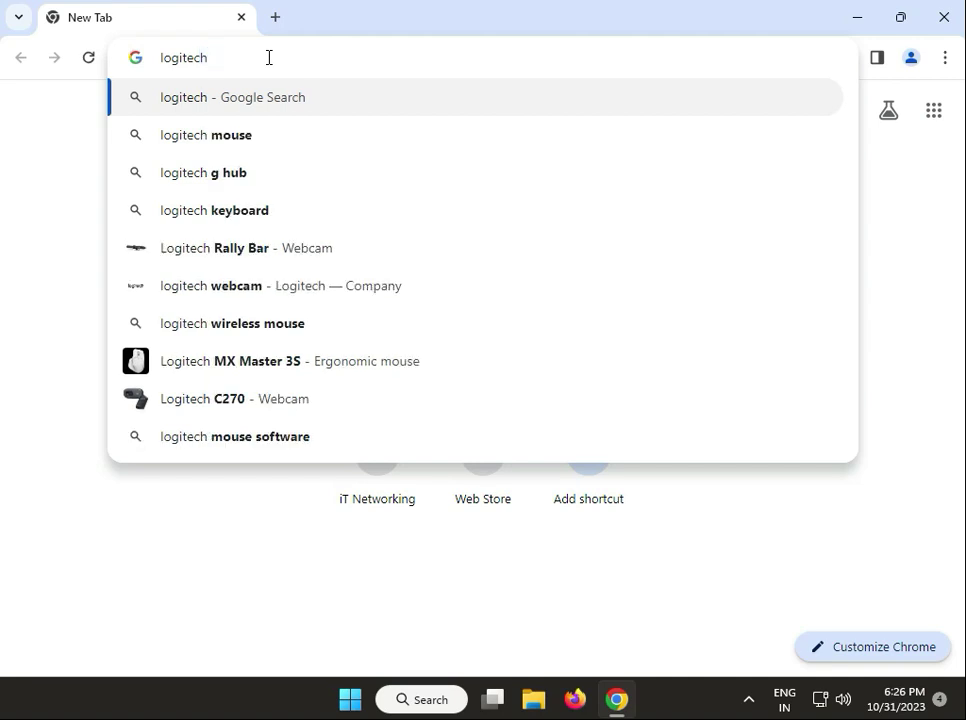
pyautogui.write(' head')
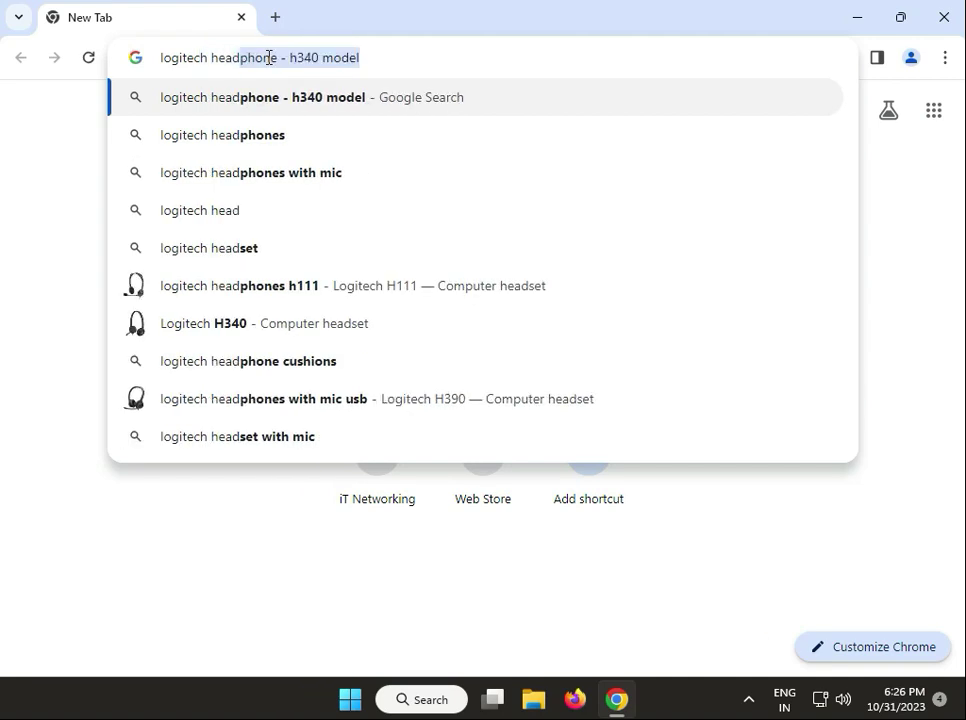
pyautogui.press('Right')
pyautogui.press('BackSpace')
pyautogui.press('BackSpace')
pyautogui.press('BackSpace')
pyautogui.press('BackSpace')
pyautogui.press('BackSpace')
pyautogui.press('BackSpace')
pyautogui.press('BackSpace')
pyautogui.press('BackSpace')
pyautogui.press('BackSpace')
pyautogui.press('BackSpace')
pyautogui.press('BackSpace')
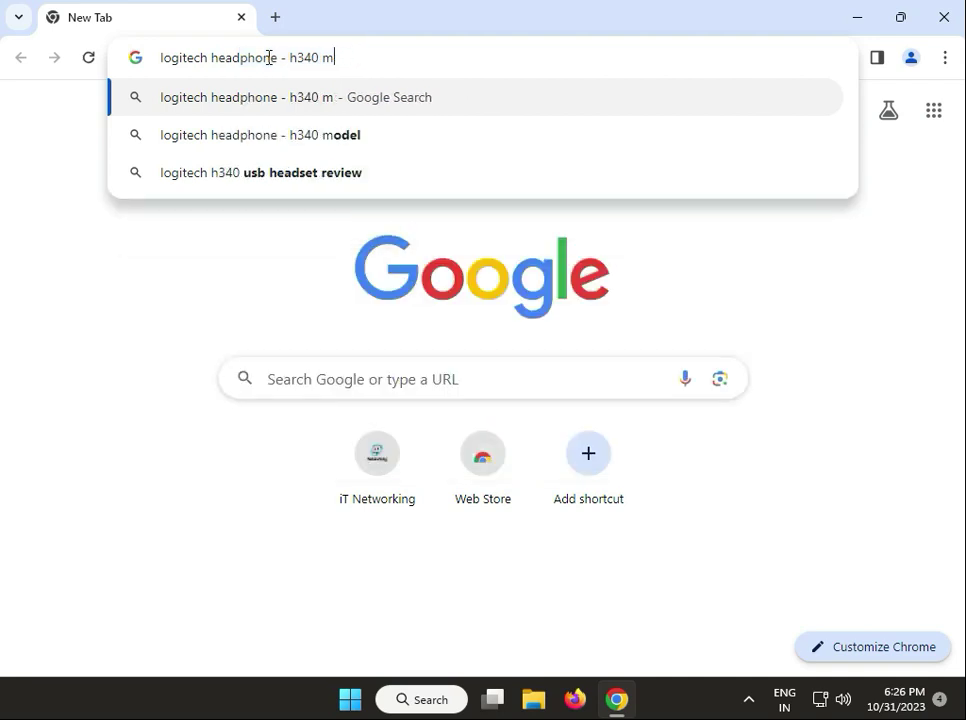
pyautogui.press('BackSpace')
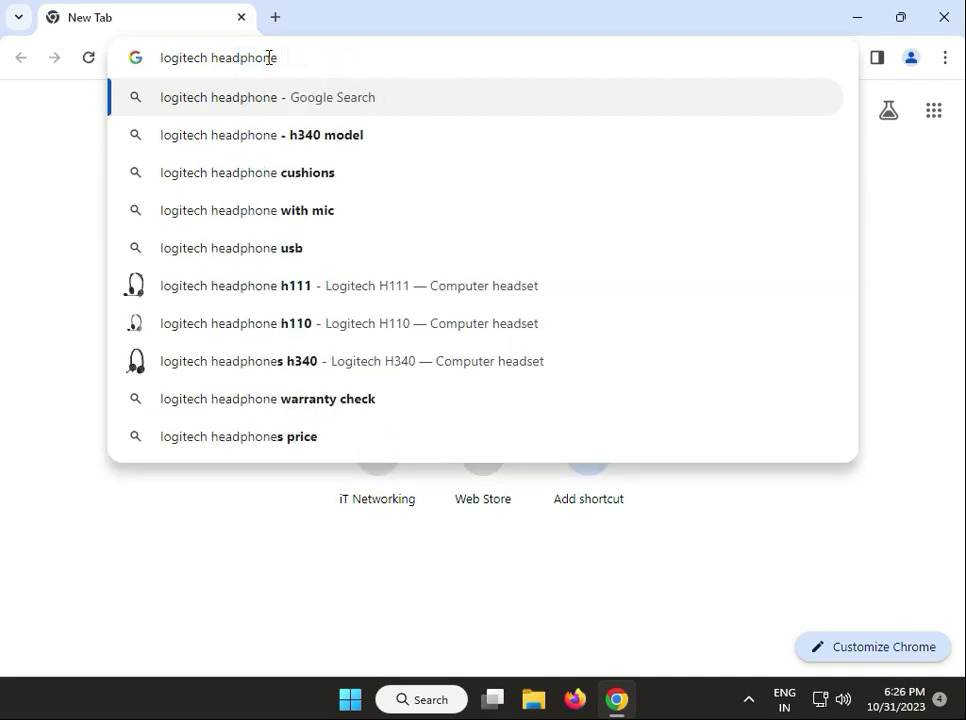
pyautogui.write('dri')
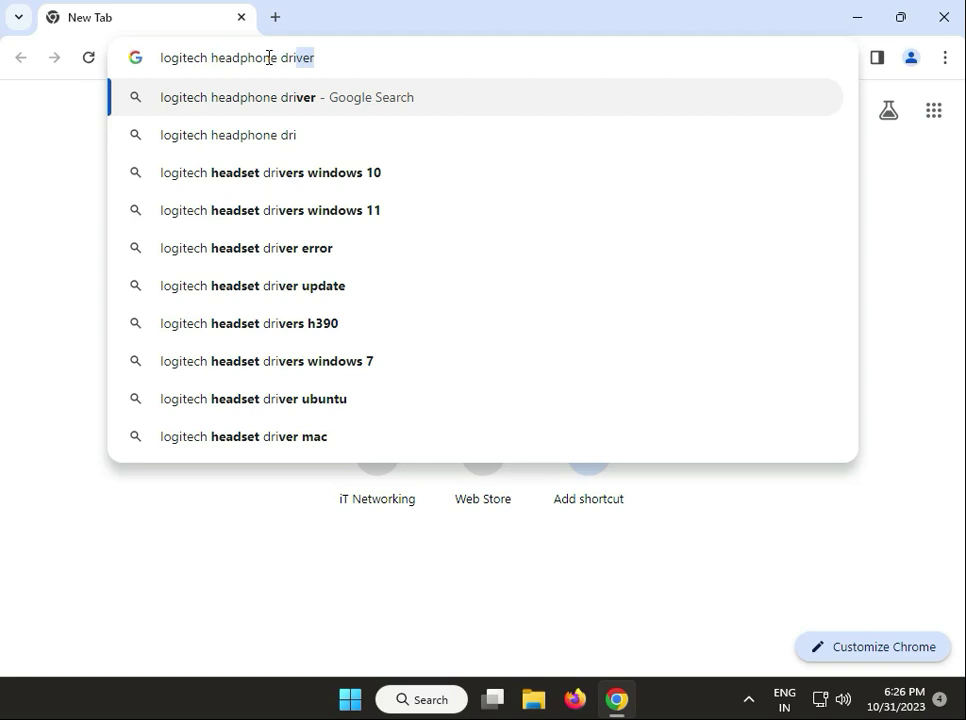
pyautogui.press('Return')
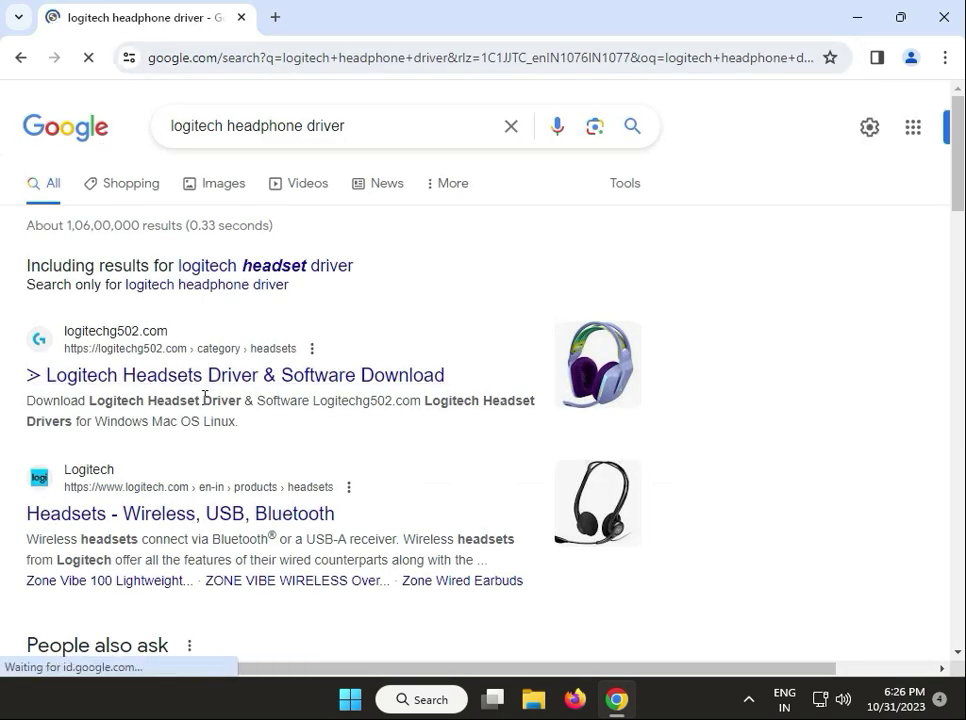
# - Open Logitech's 'Headsets - Wireless, USB, Bluetooth' page, scroll through it, and close Chrome
pyautogui.click(230, 508)
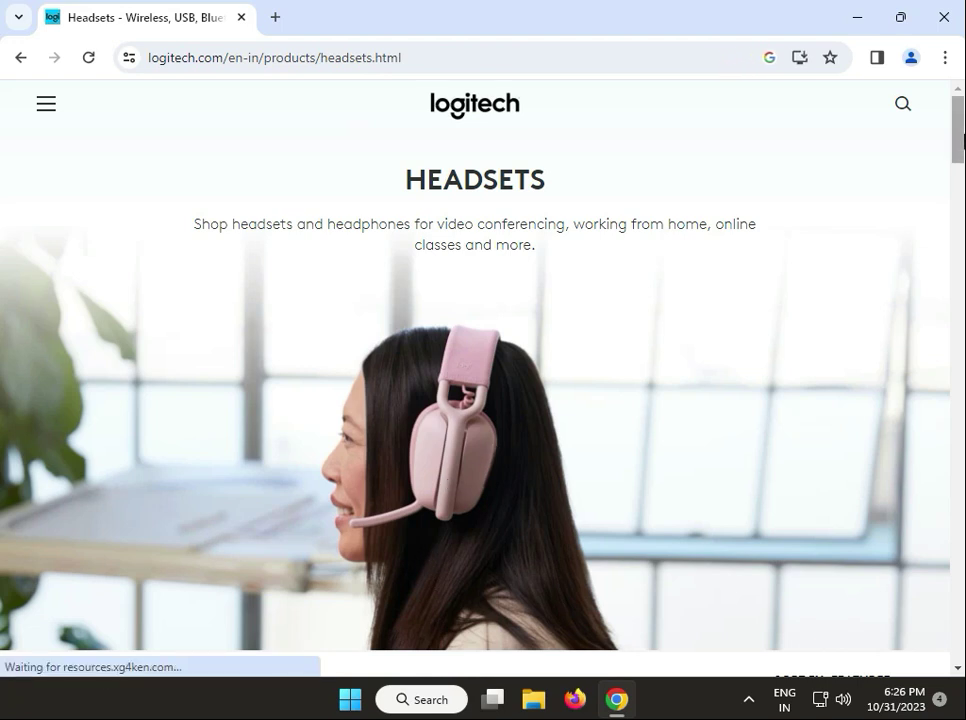
pyautogui.moveTo(960, 145); pyautogui.dragTo(940, 270)
pyautogui.click(943, 17)
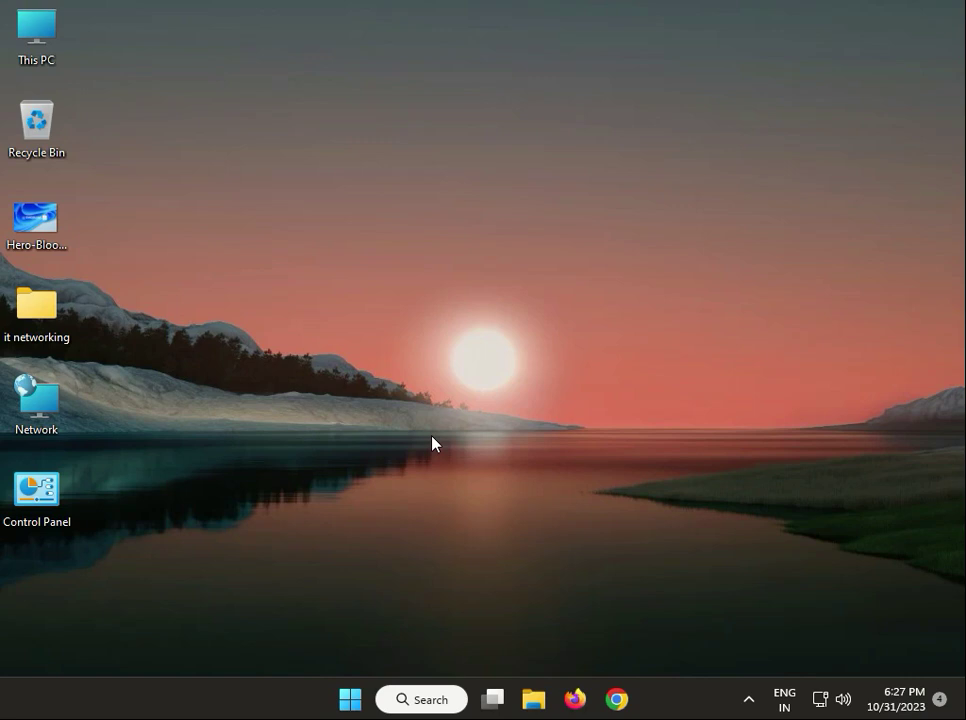
# - Launch Settings from Start and go to Privacy & security > App permissions > Microphone
pyautogui.click(349, 699)
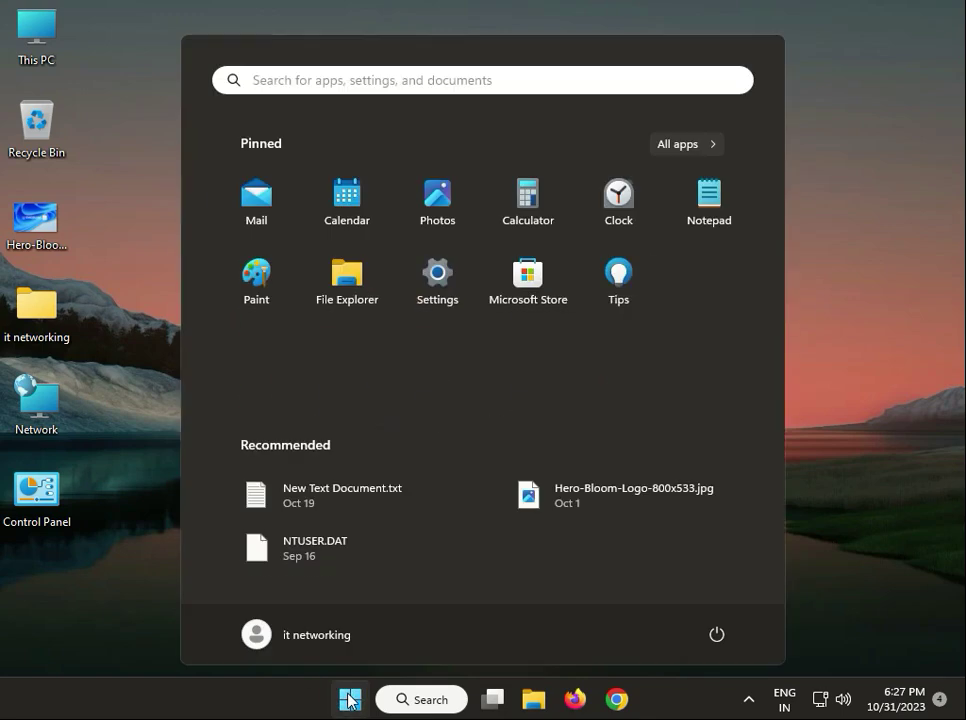
pyautogui.click(440, 296)
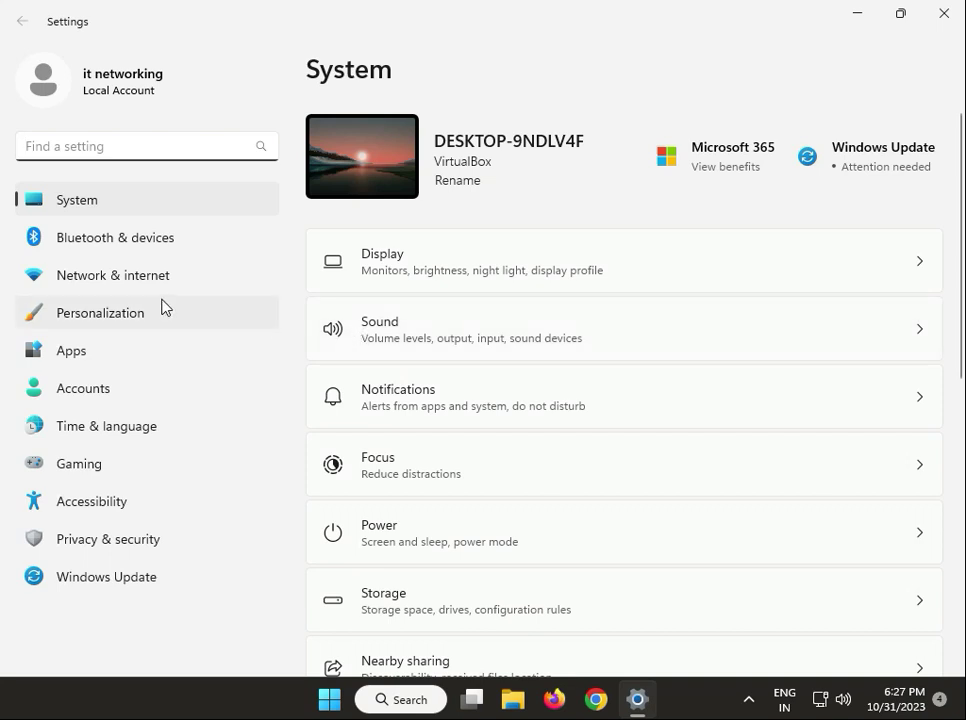
pyautogui.click(147, 541)
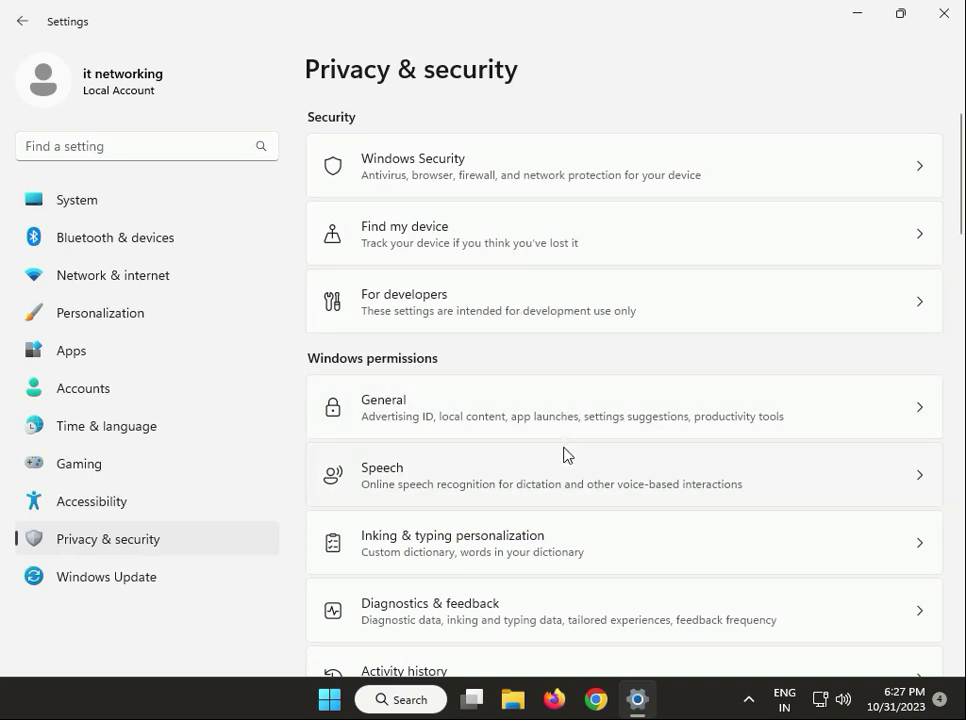
pyautogui.scroll(-5, 957, 280)
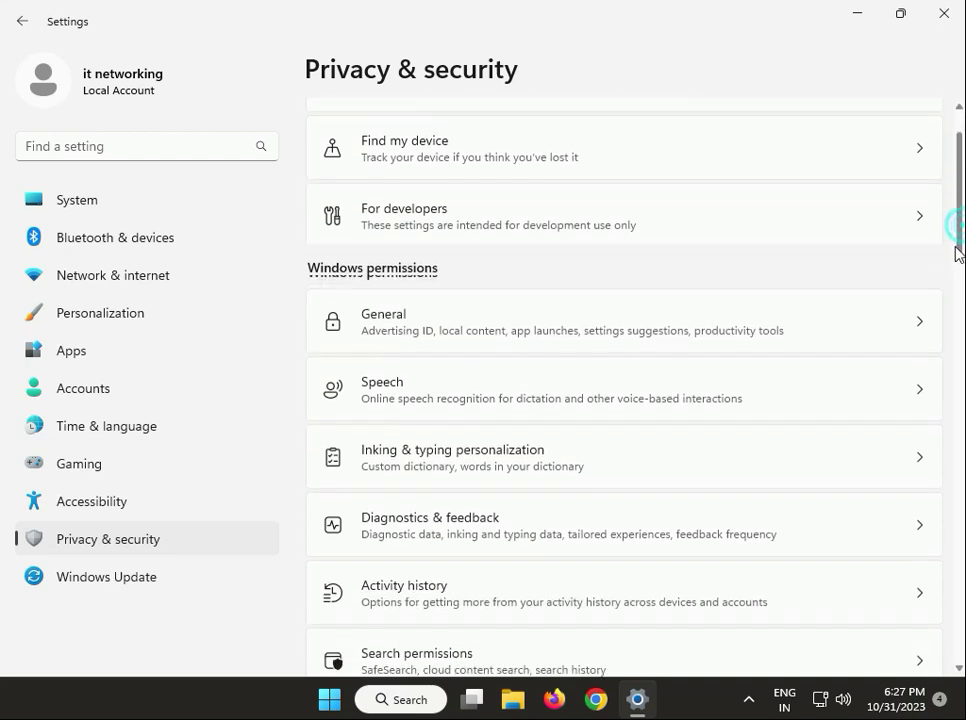
pyautogui.scroll(-8, 948, 288)
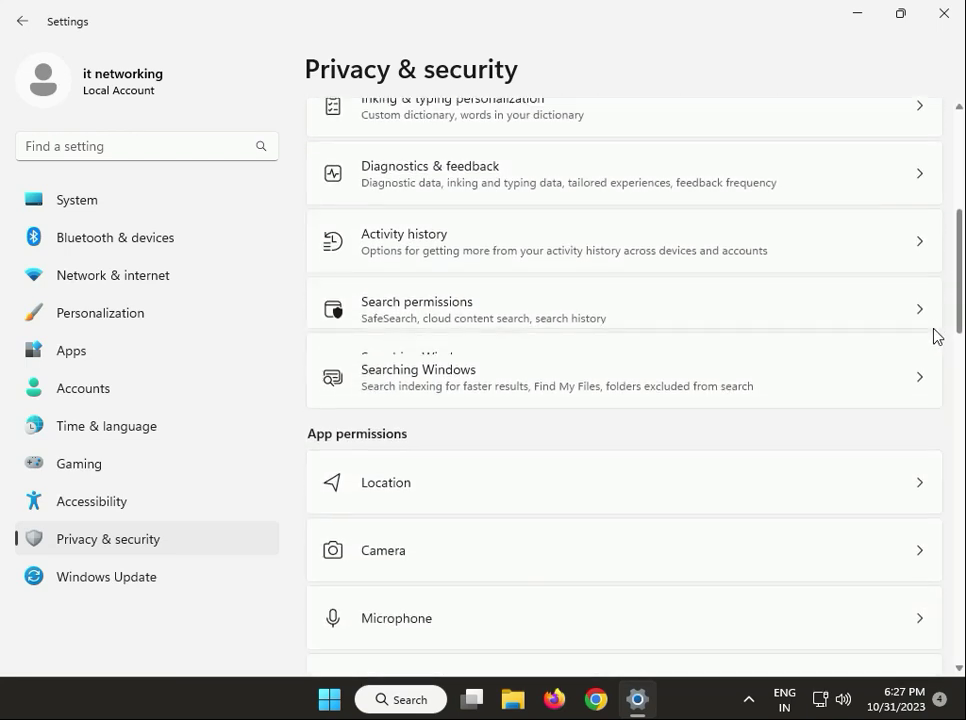
pyautogui.click(681, 412)
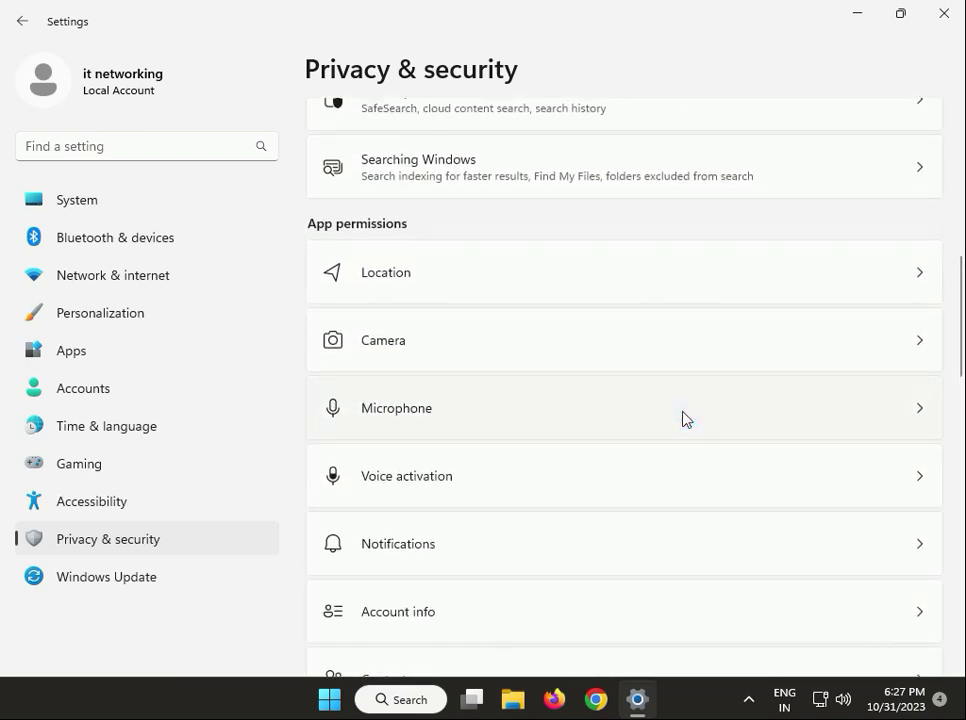
# - Toggle device microphone access off and on, and allow Desktop App Web Viewer and Sound Recorder
pyautogui.click(915, 208)
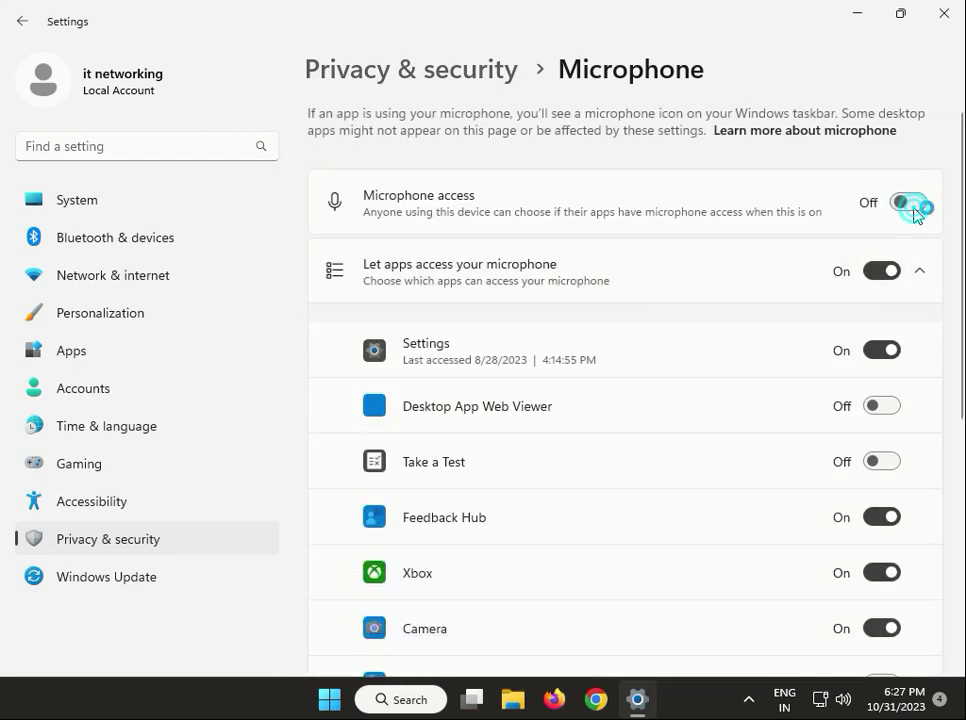
pyautogui.click(914, 206)
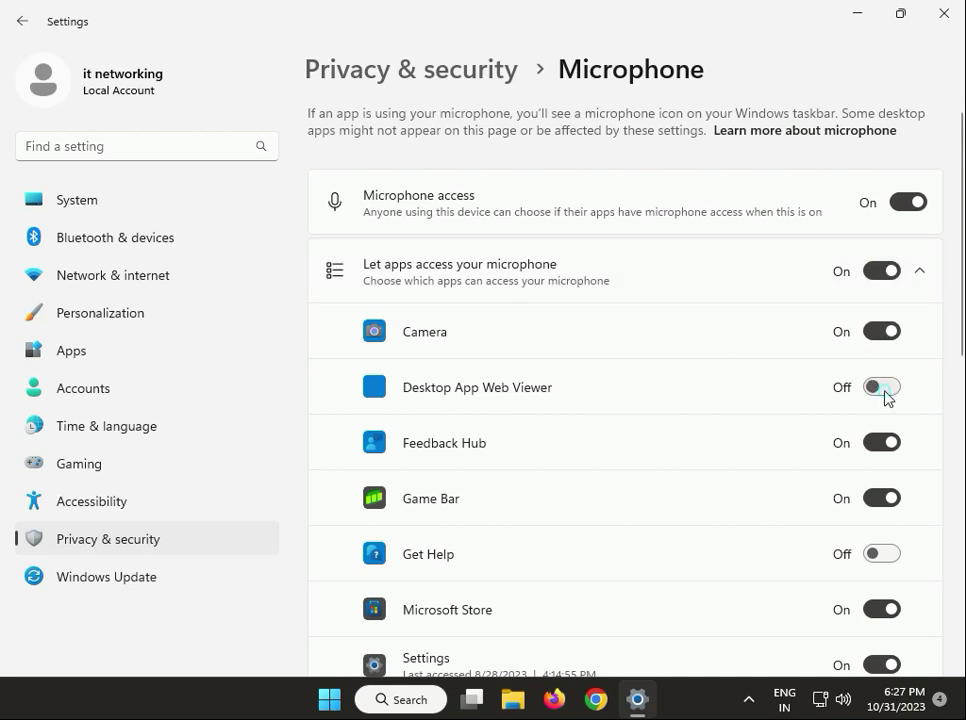
pyautogui.click(886, 396)
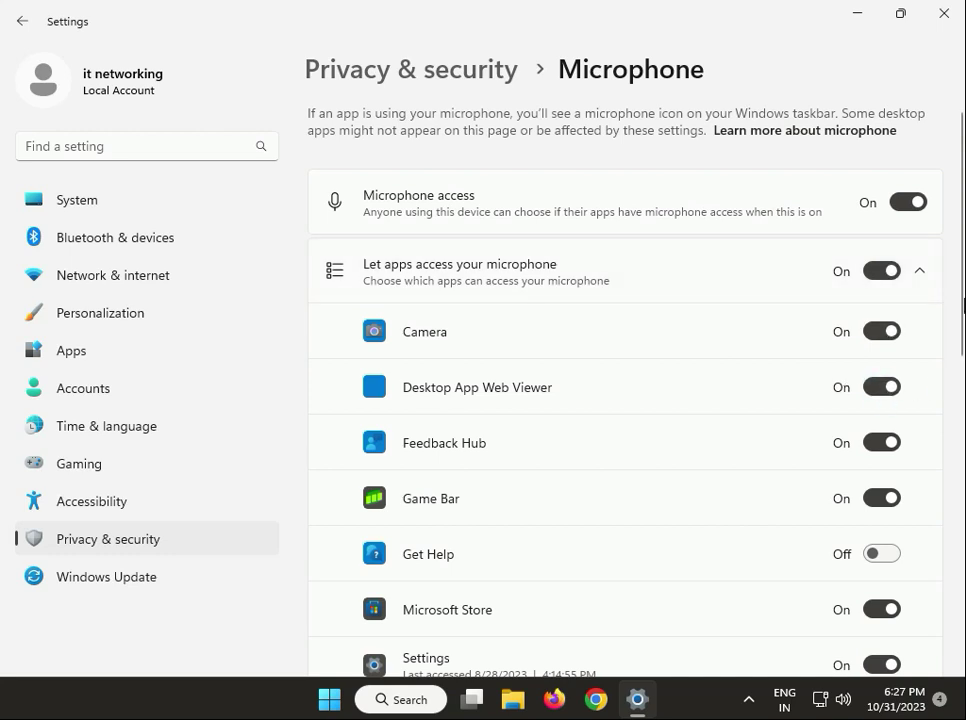
pyautogui.moveTo(961, 295); pyautogui.dragTo(949, 433)
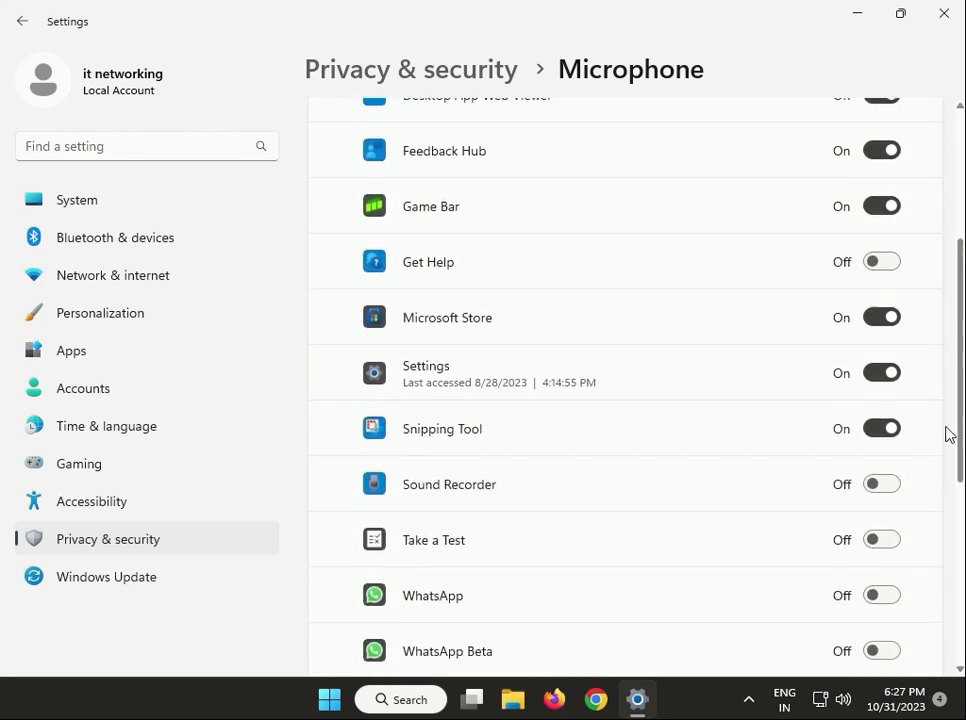
pyautogui.click(877, 480)
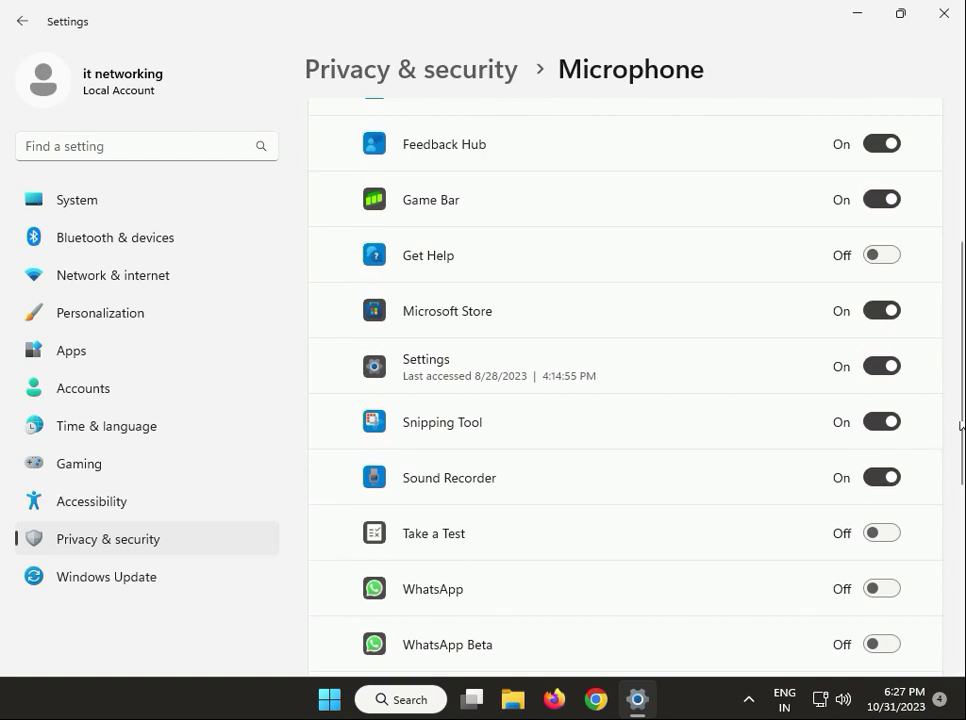
# - Allow WhatsApp, Take a Test and WhatsApp Beta to use the microphone, then close Settings
pyautogui.moveTo(961, 420); pyautogui.dragTo(955, 470)
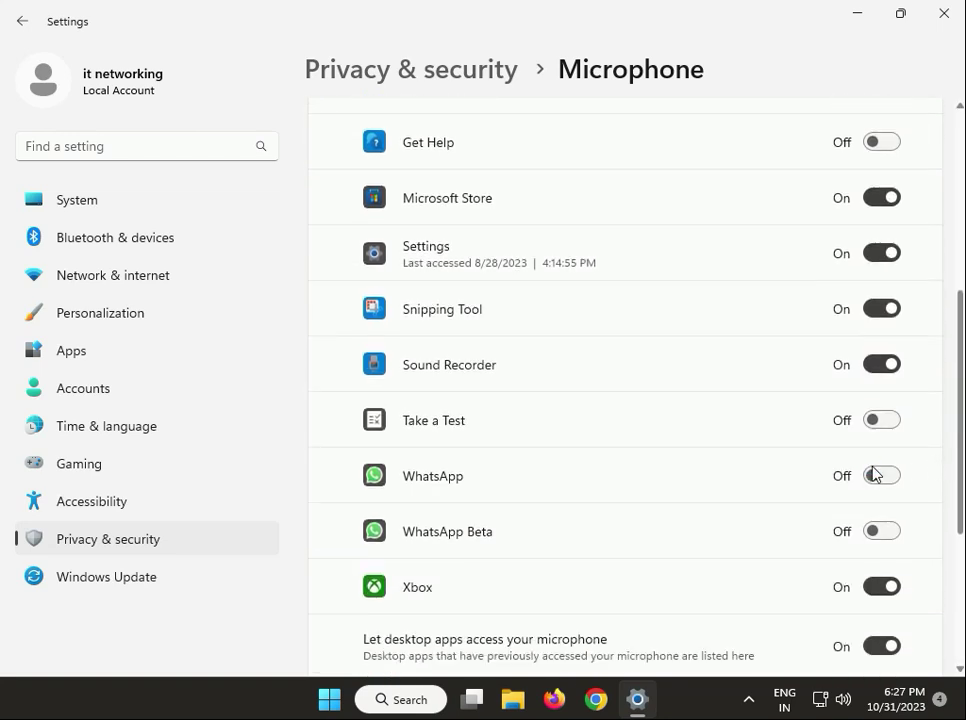
pyautogui.click(874, 474)
pyautogui.click(876, 423)
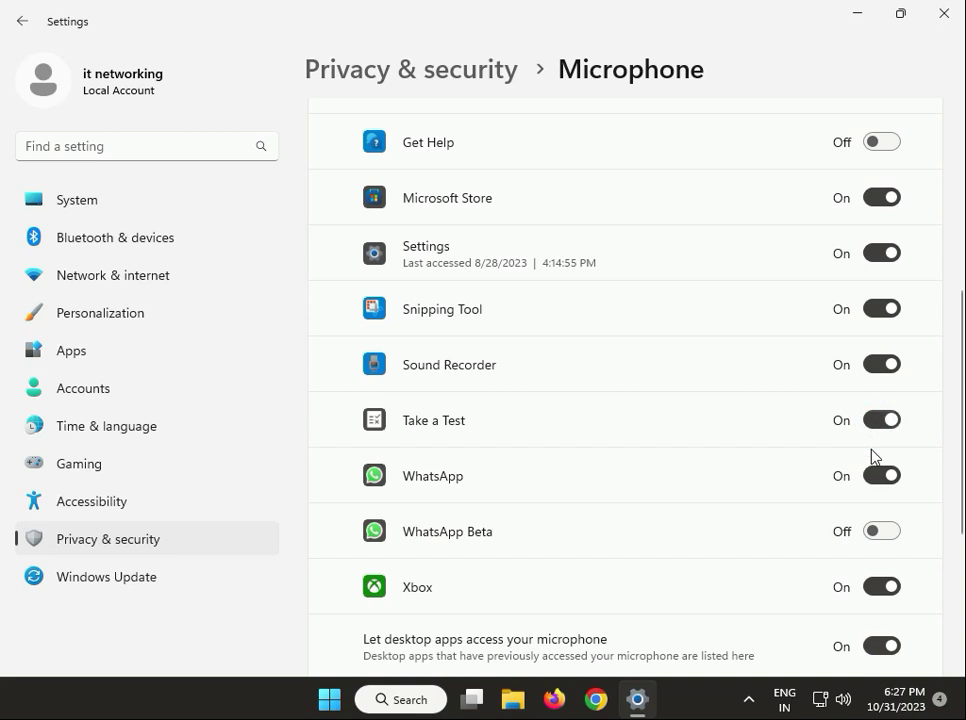
pyautogui.click(880, 531)
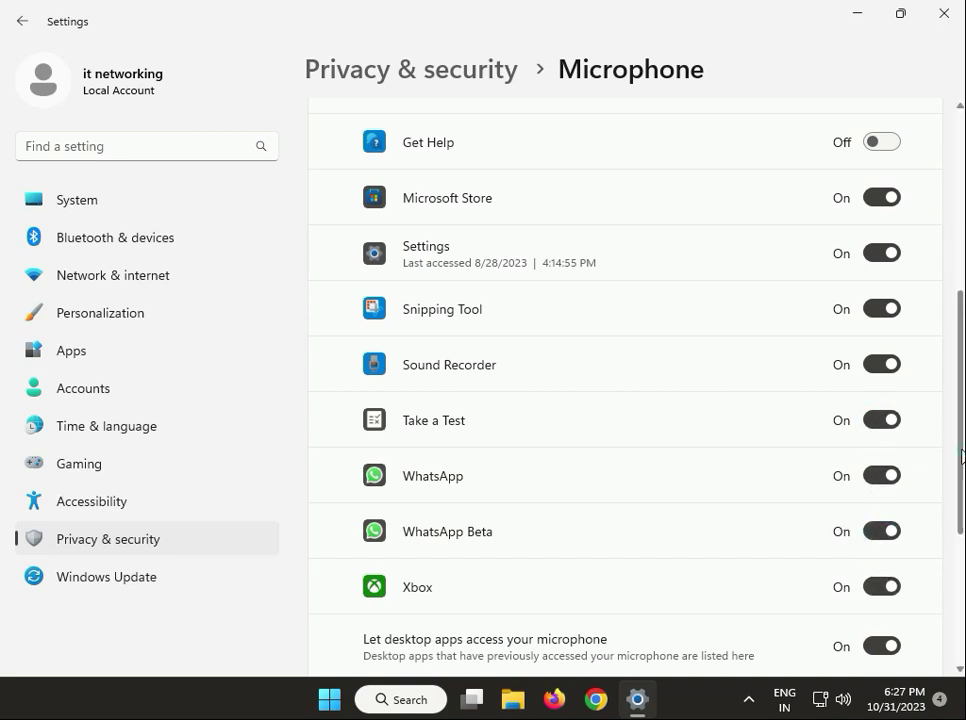
pyautogui.moveTo(961, 467); pyautogui.dragTo(961, 517)
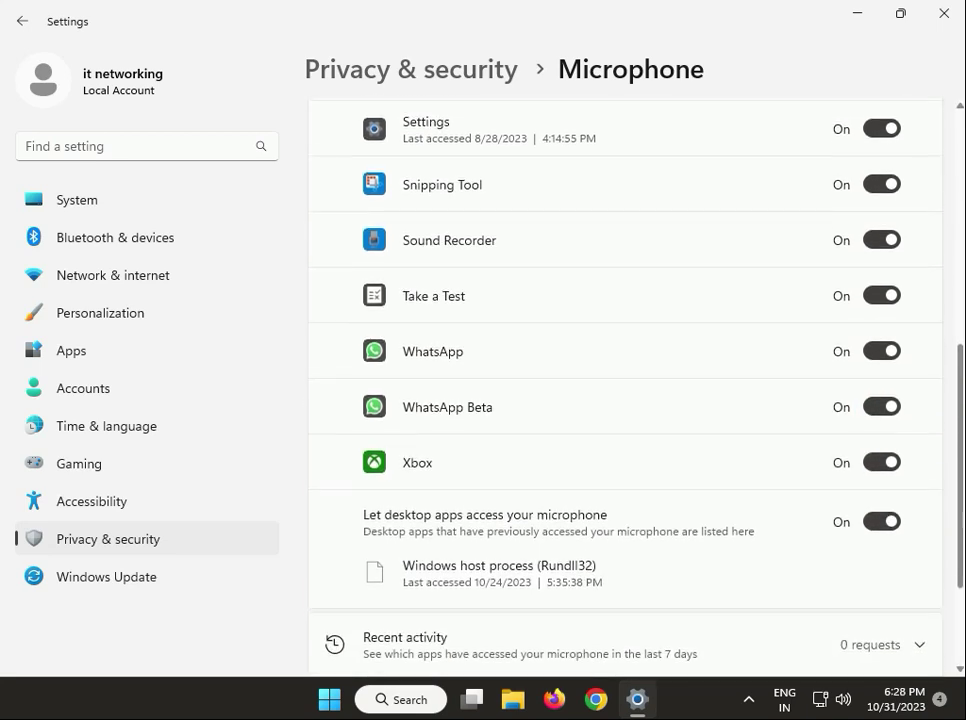
pyautogui.click(943, 14)
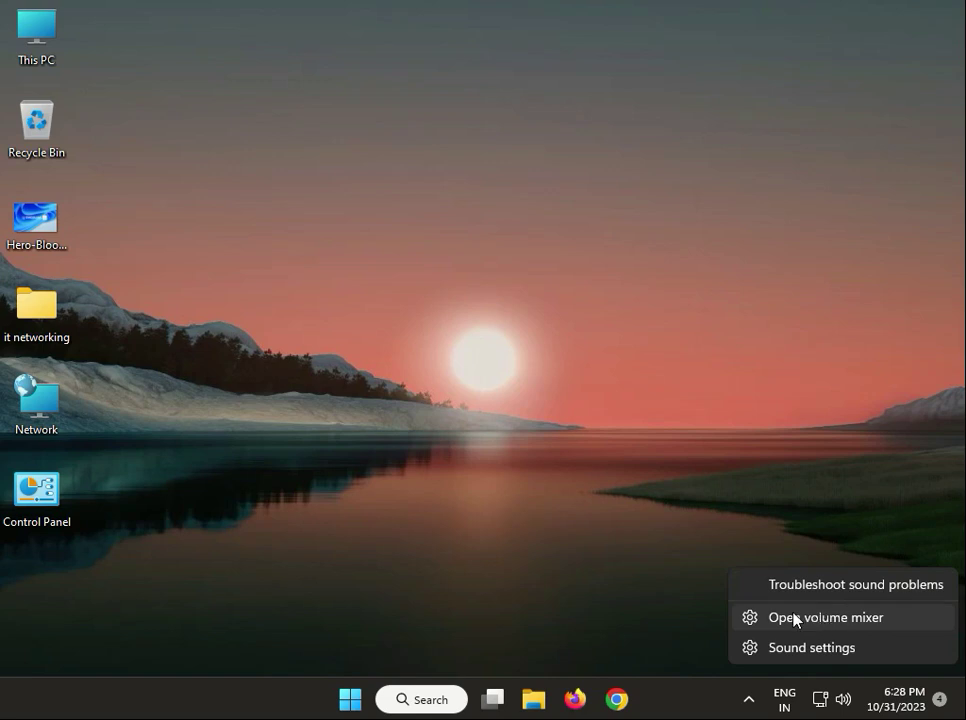
# - Start the sound troubleshooter, dismiss Get Help, then choose Open volume mixer from the speaker icon
pyautogui.click(803, 586)
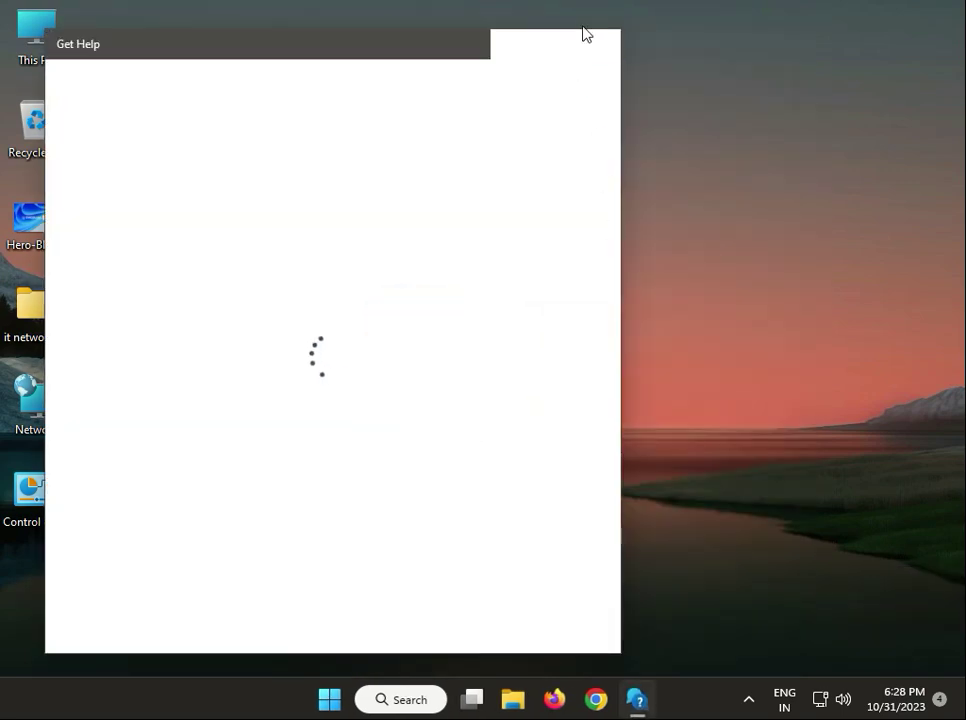
pyautogui.click(593, 45)
pyautogui.rightClick(841, 706)
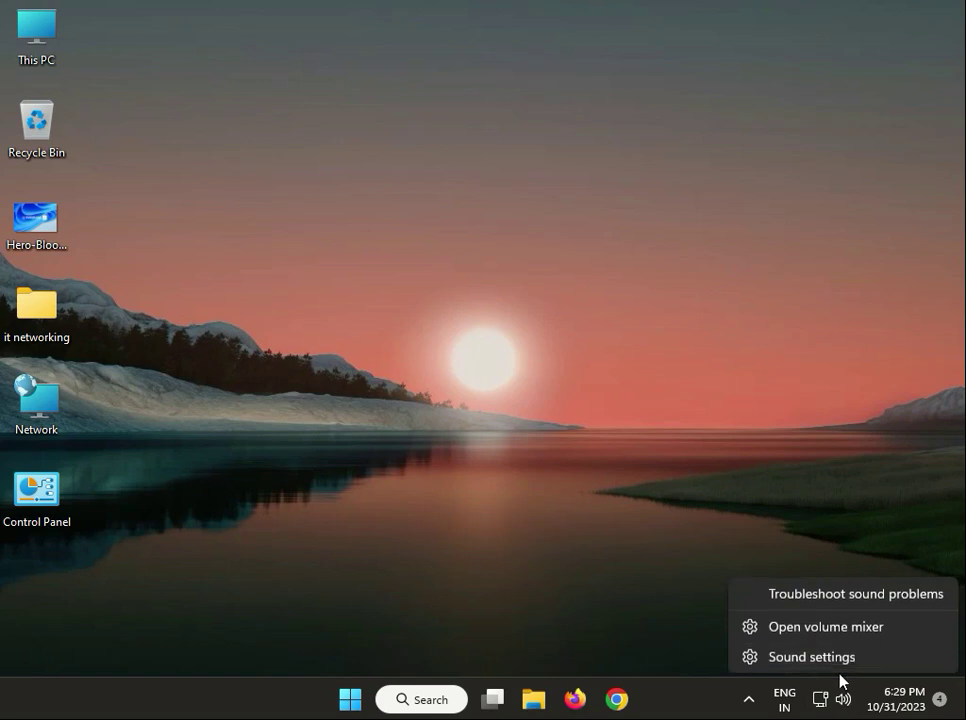
pyautogui.click(828, 625)
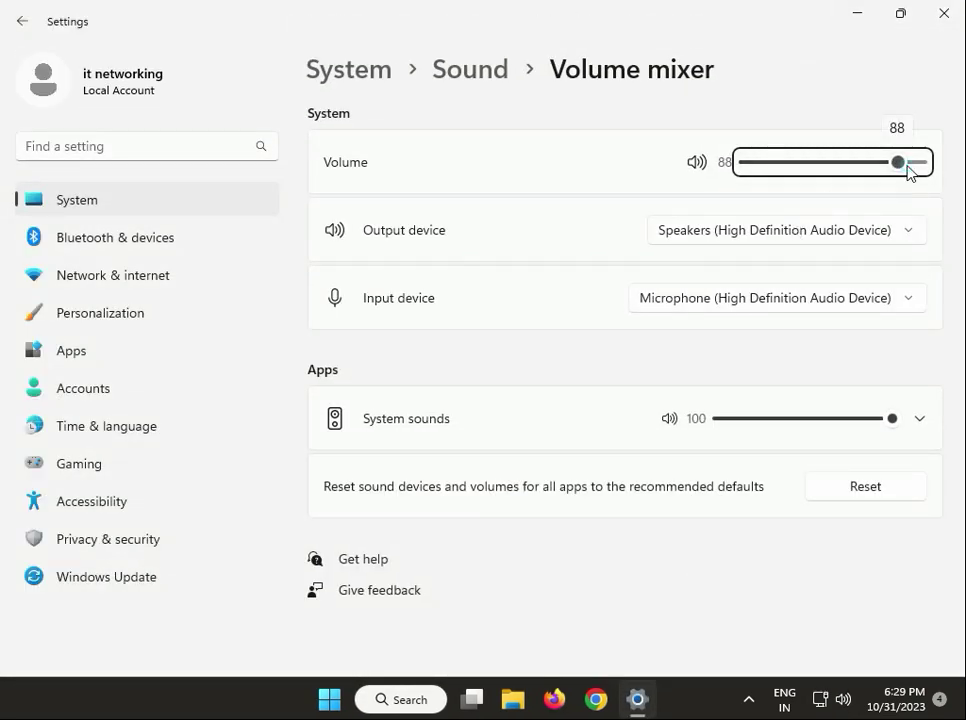
# - Raise the system volume to 100, check the output and input devices, and close Settings
pyautogui.moveTo(908, 166); pyautogui.dragTo(940, 175)
pyautogui.click(903, 231)
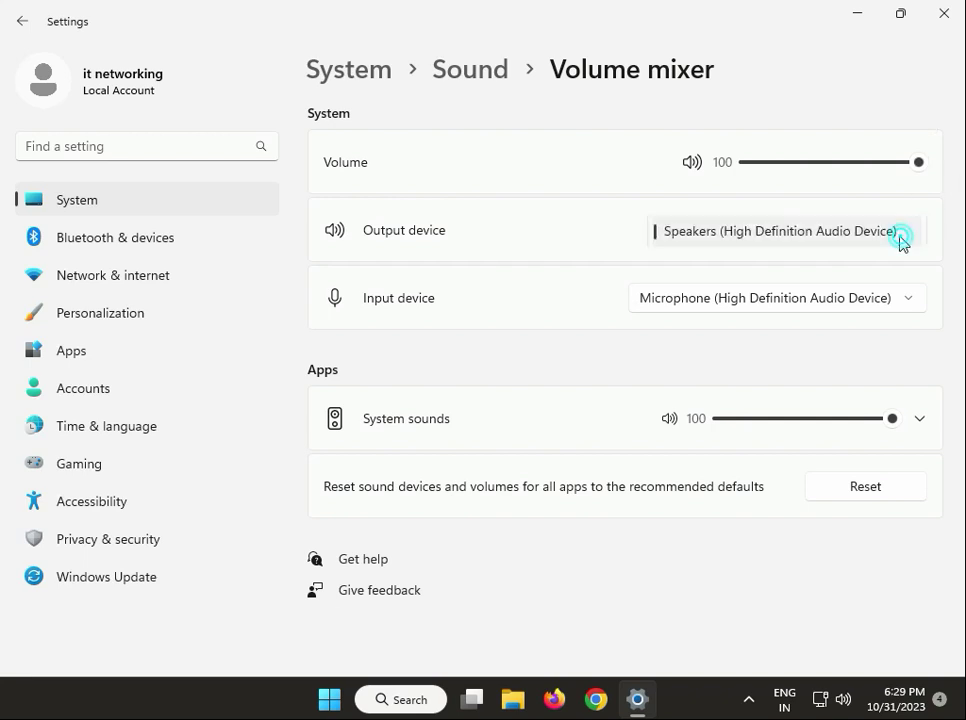
pyautogui.click(840, 298)
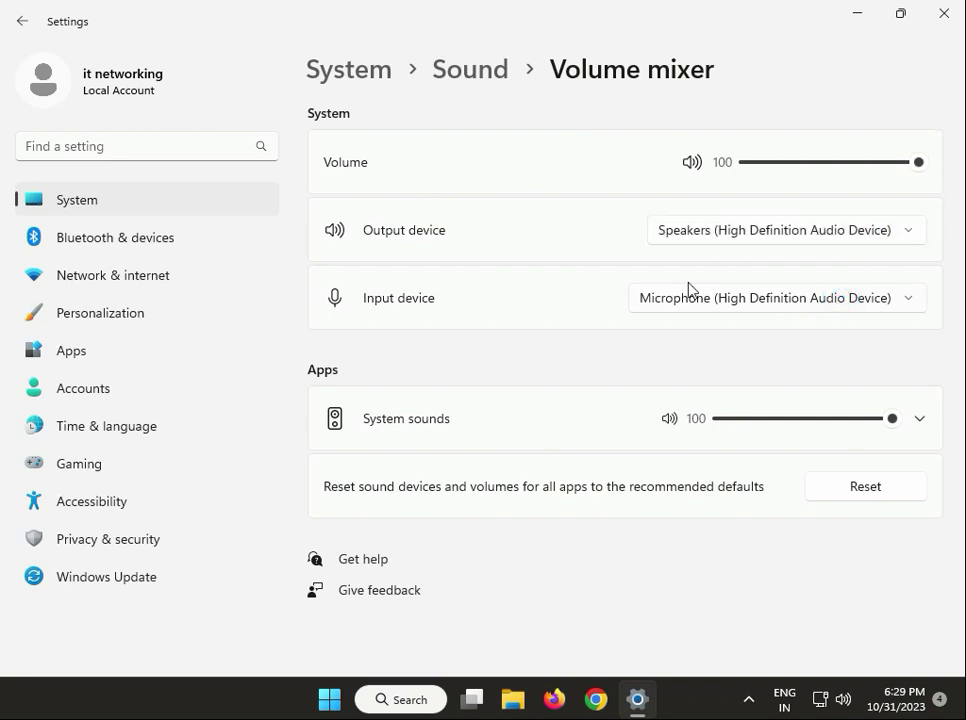
pyautogui.click(937, 18)
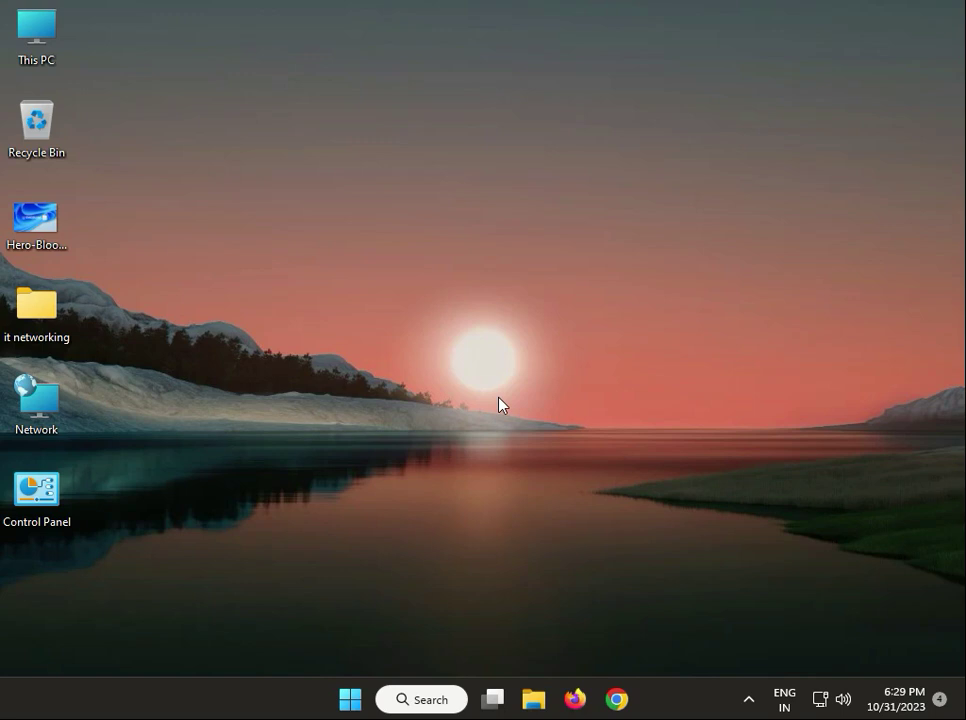
# - Run services.msc from the Win+R Run dialog to open the Services console
pyautogui.click(307, 578)
pyautogui.press('super+r')
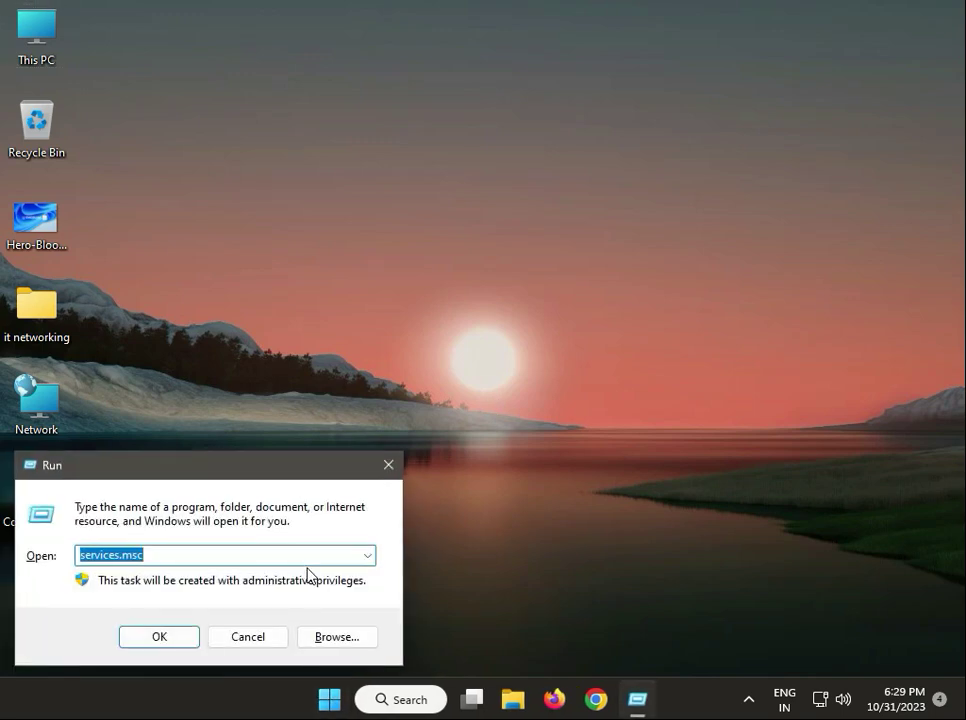
pyautogui.click(145, 555)
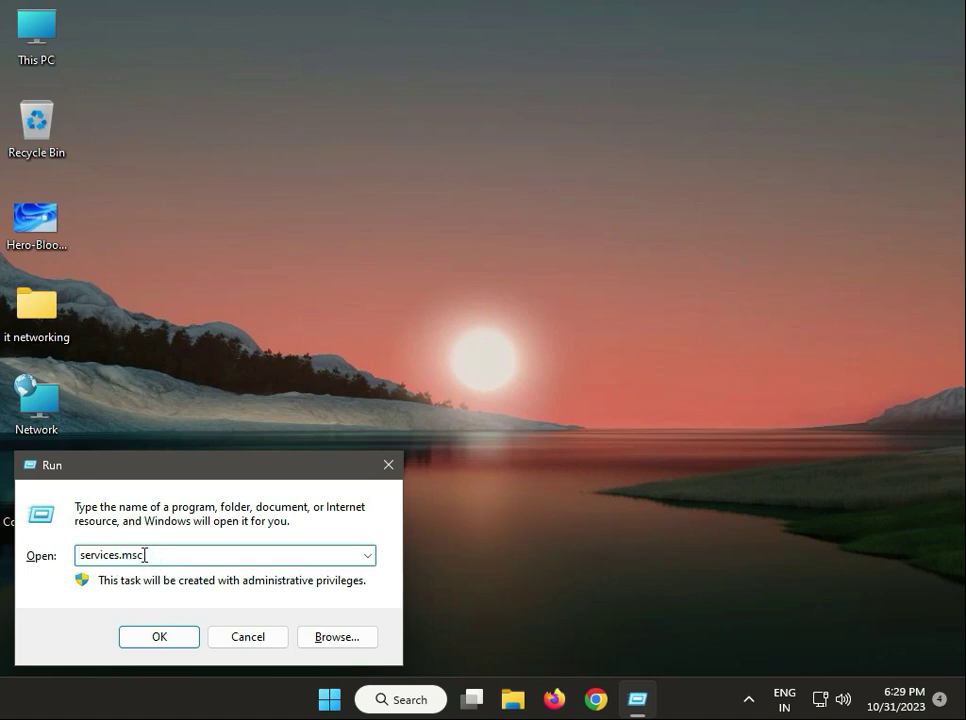
pyautogui.click(152, 632)
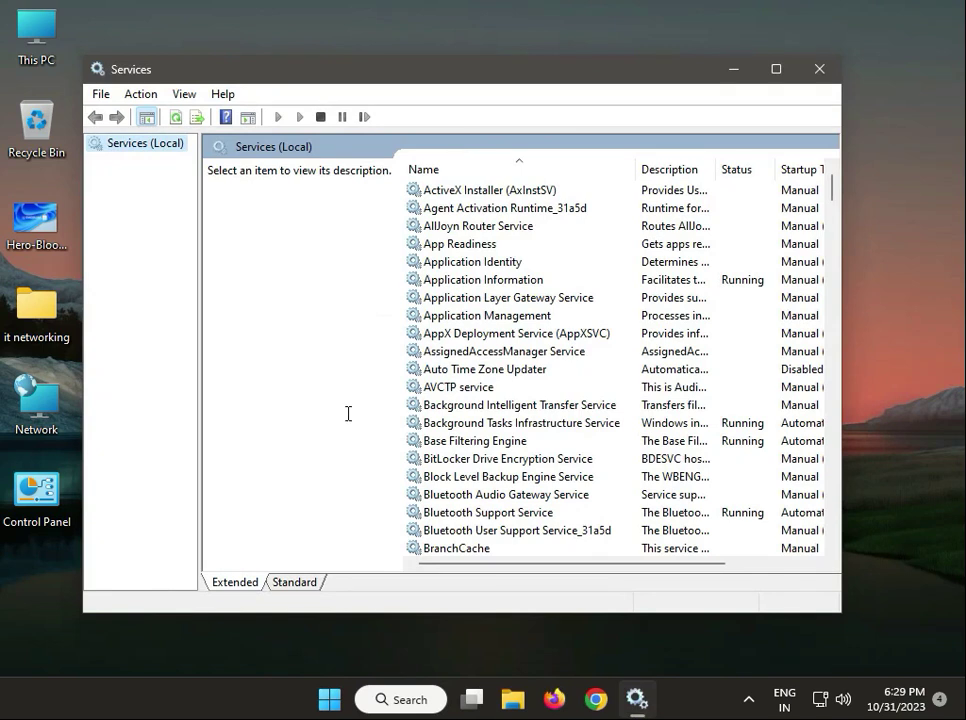
# - Restart the Windows Audio service from the Services list, then close the Services window
pyautogui.click(431, 372)
pyautogui.press('w')
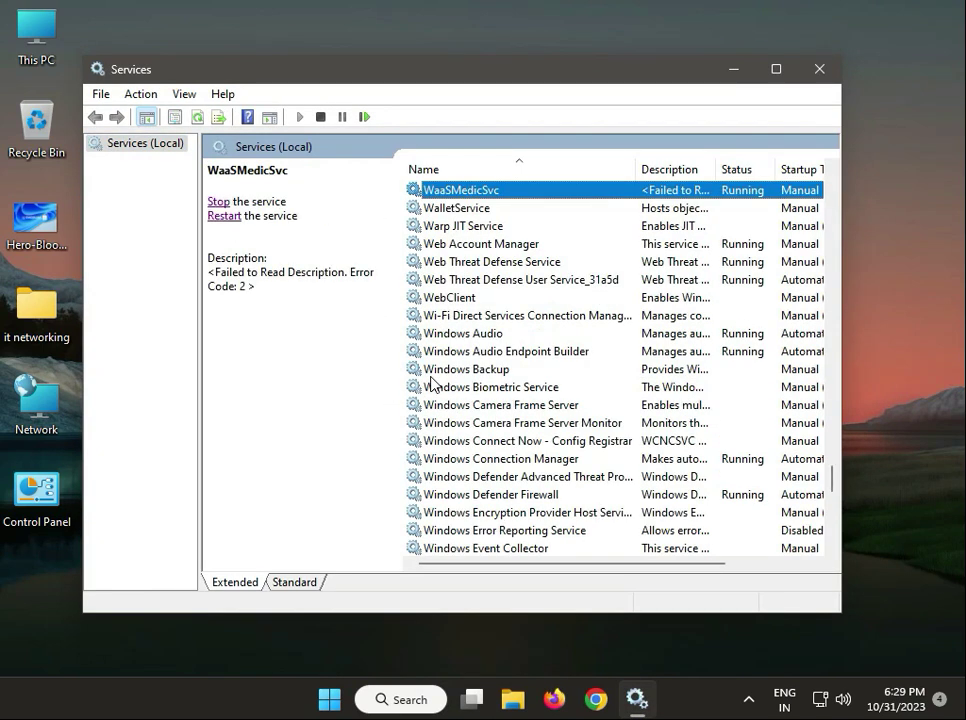
pyautogui.click(487, 333)
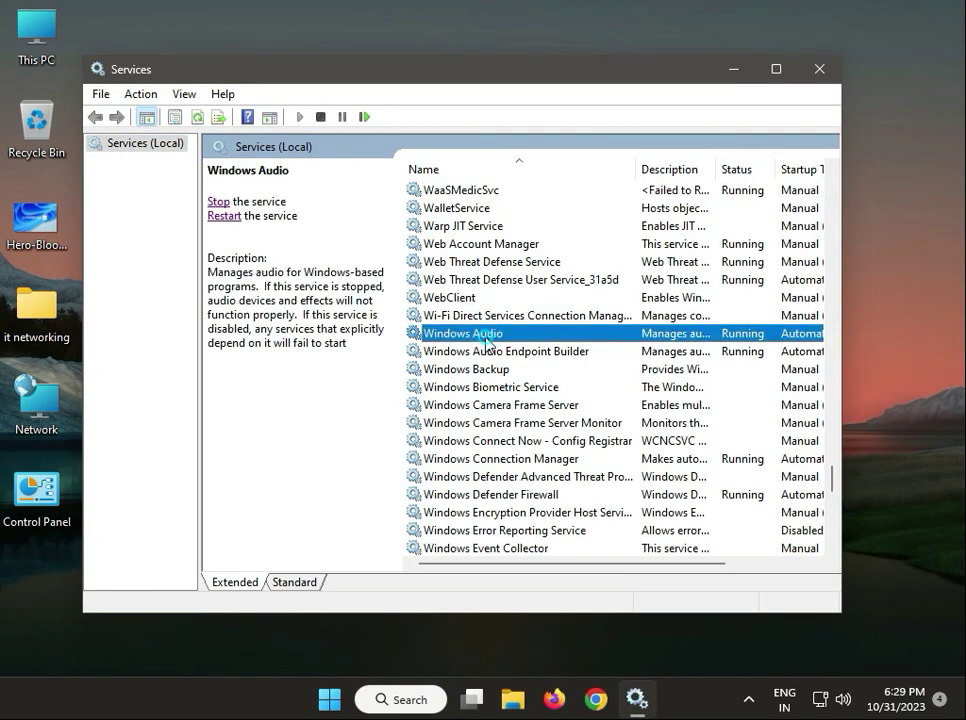
pyautogui.click(222, 216)
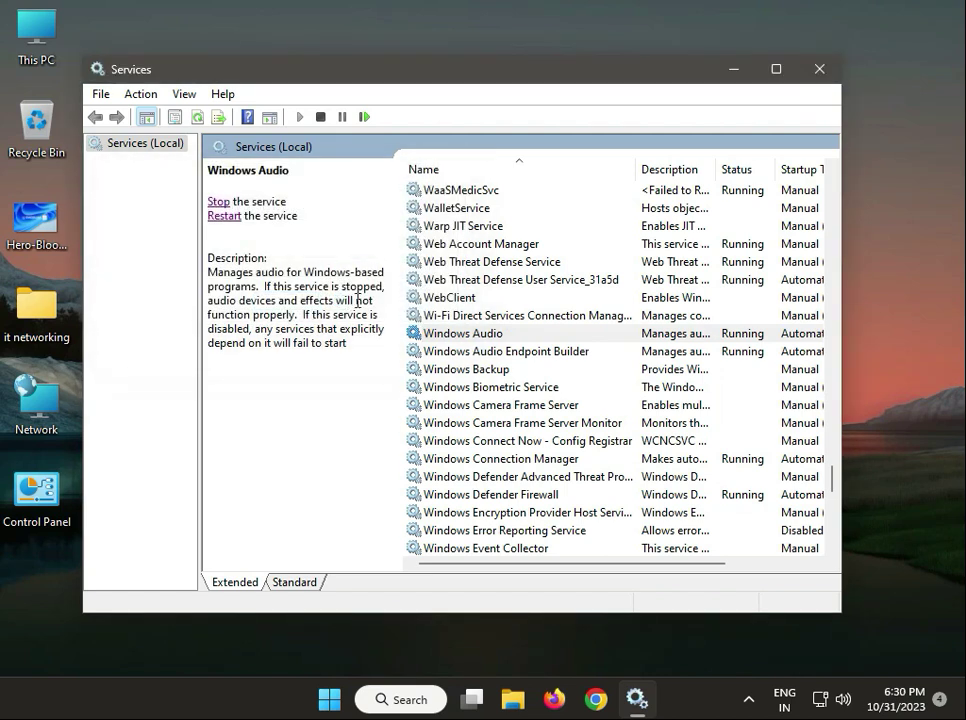
pyautogui.click(820, 70)
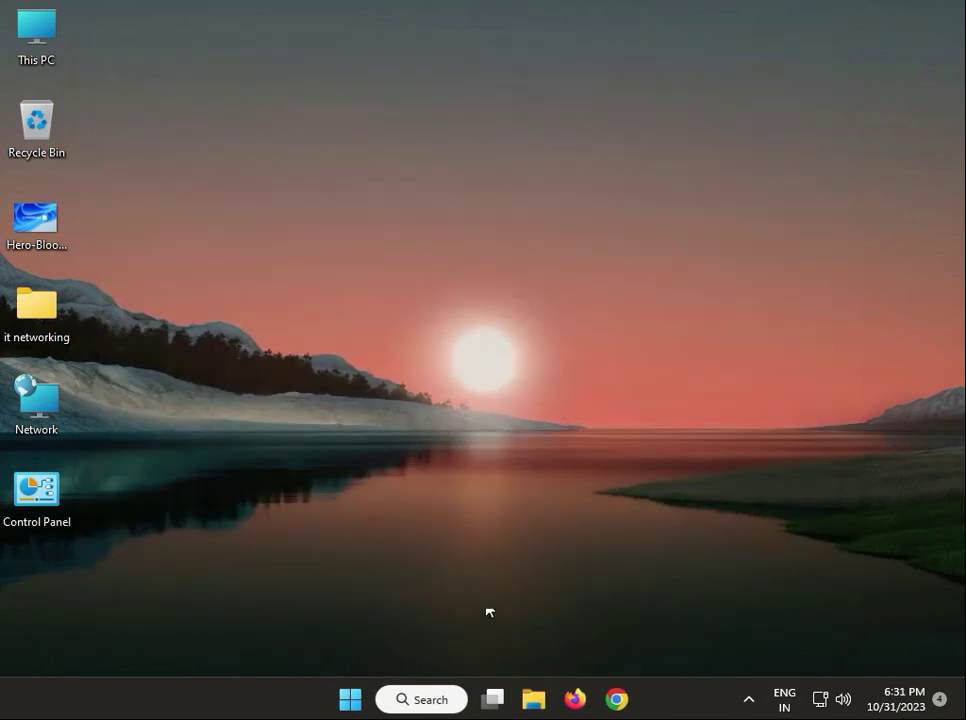
# - Launch Device Manager from the Start button's right-click menu
pyautogui.rightClick(345, 700)
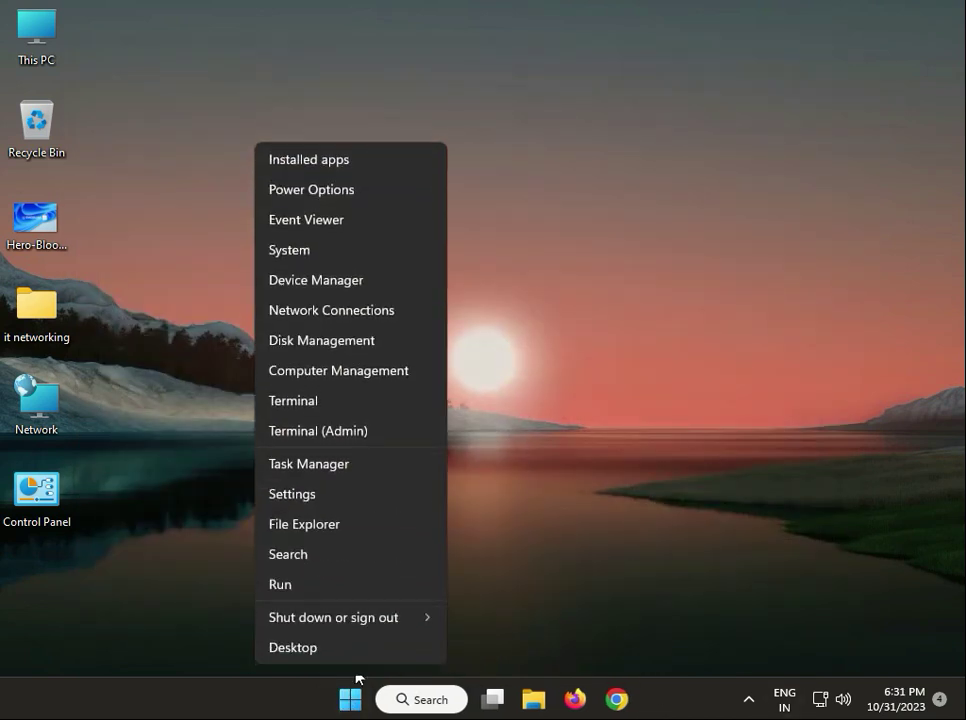
pyautogui.click(355, 281)
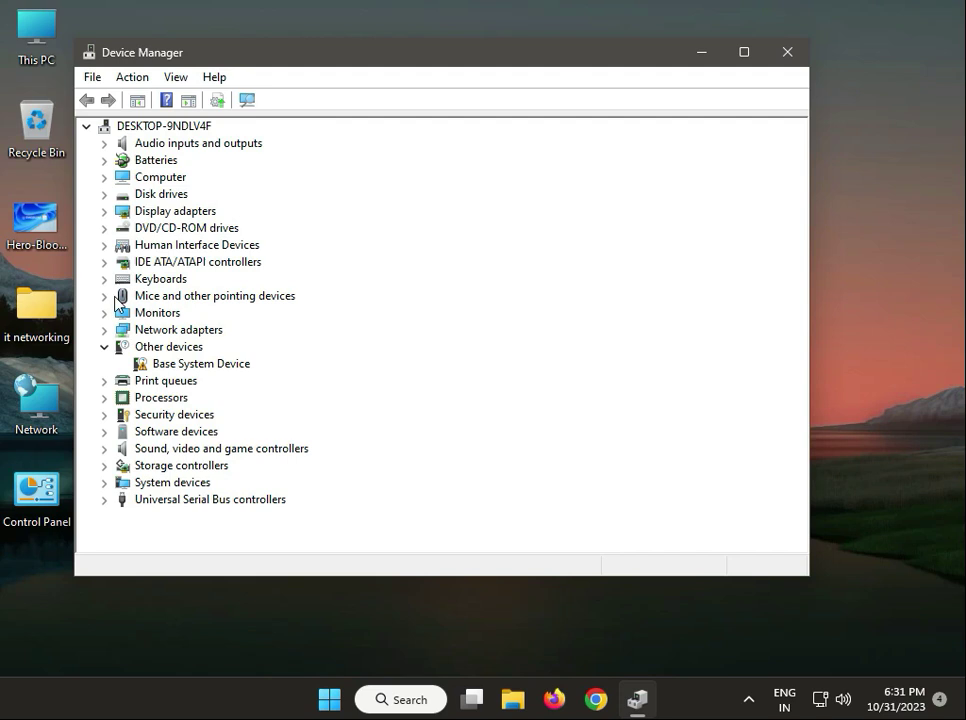
# - Disable the High Definition Audio Device, rescan for hardware changes, then re-enable it
pyautogui.click(104, 448)
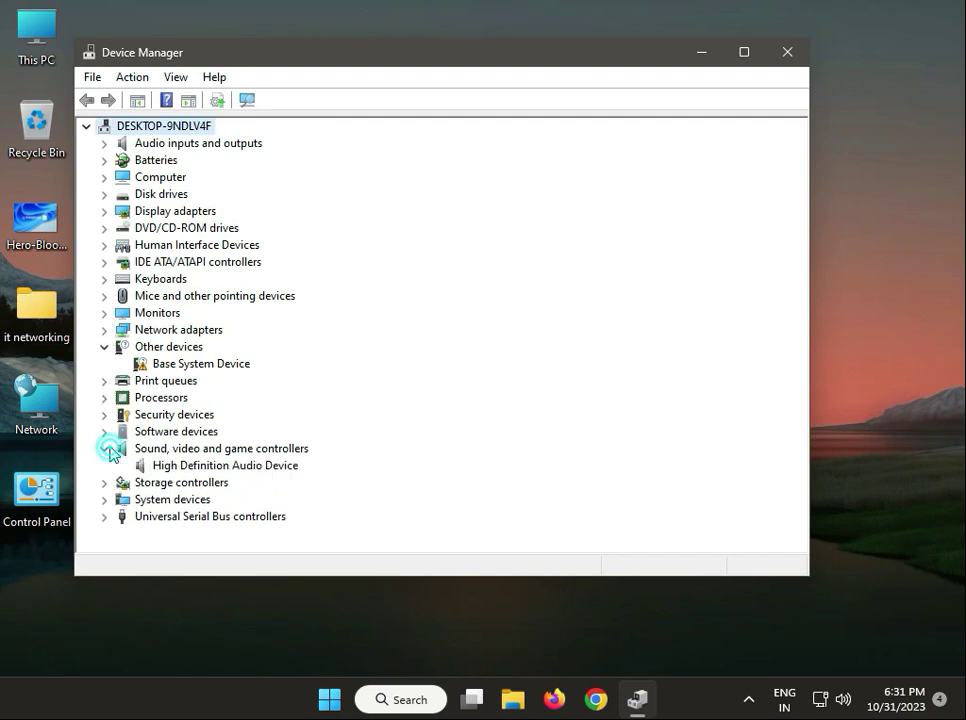
pyautogui.click(207, 467)
pyautogui.rightClick(208, 467)
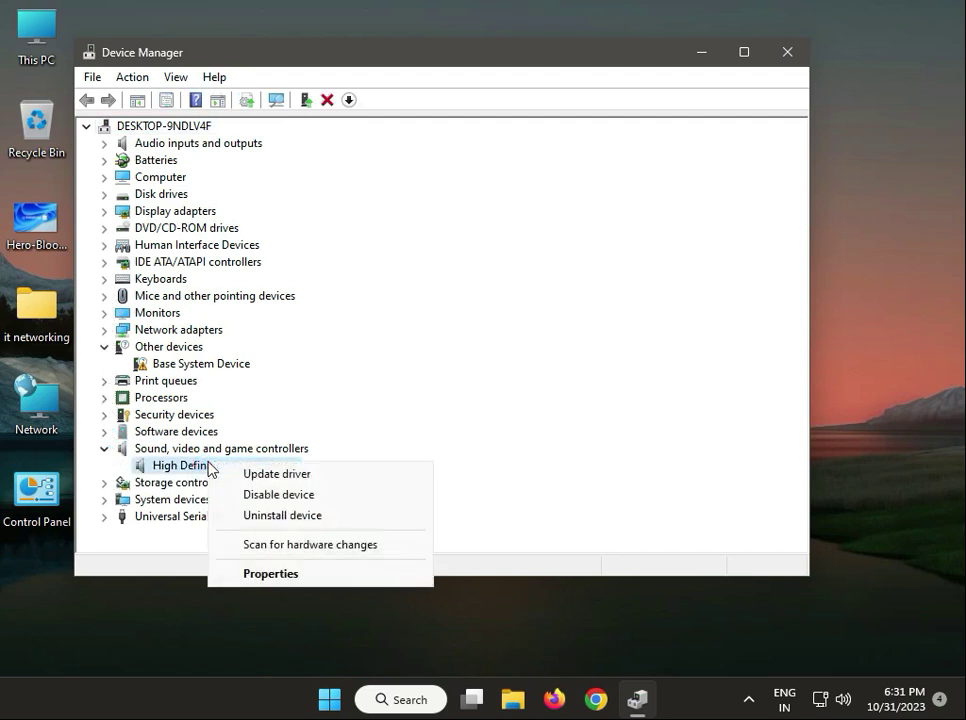
pyautogui.click(280, 496)
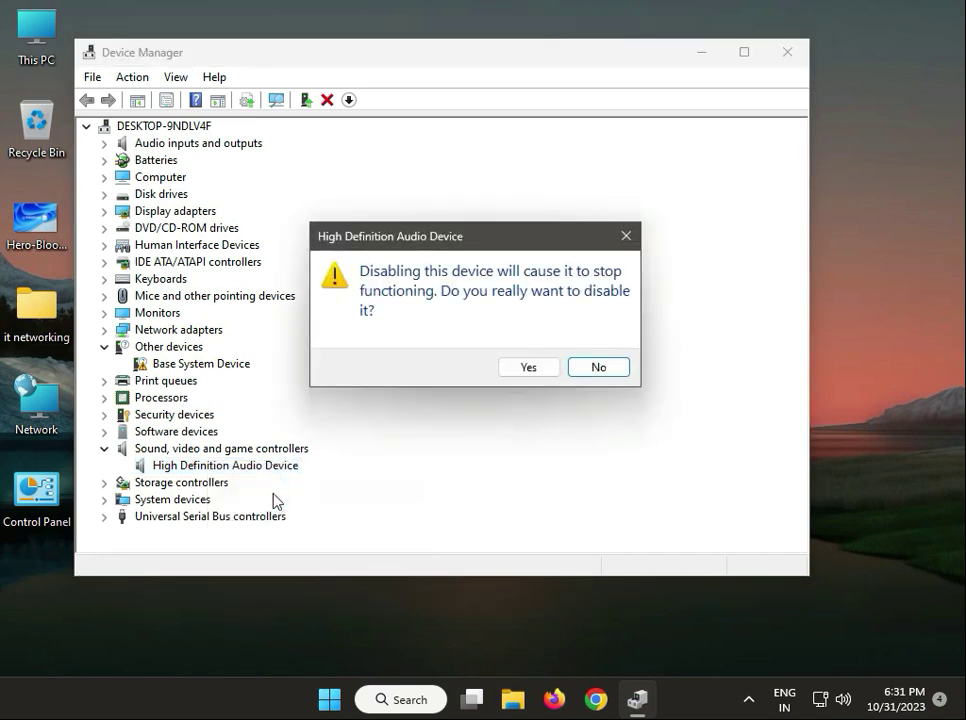
pyautogui.click(522, 368)
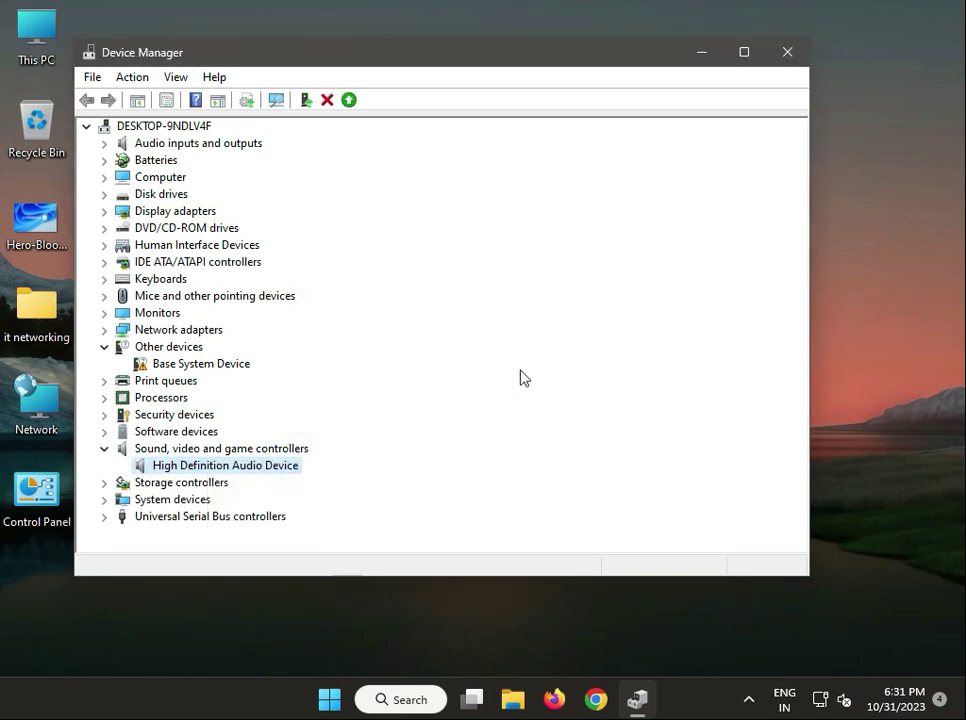
pyautogui.click(276, 102)
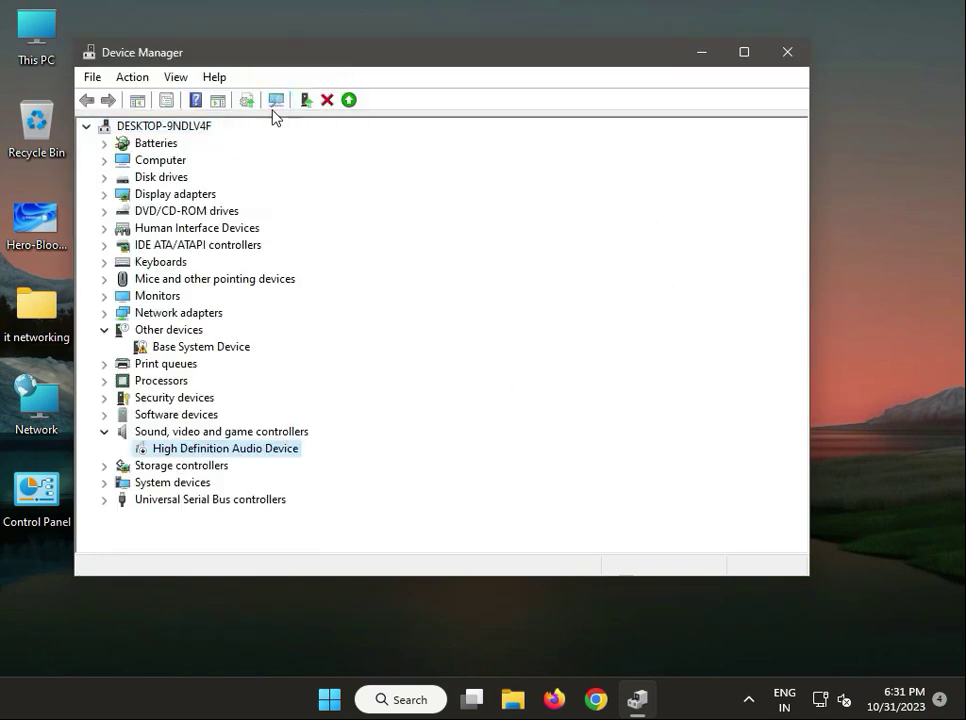
pyautogui.rightClick(218, 452)
pyautogui.click(251, 480)
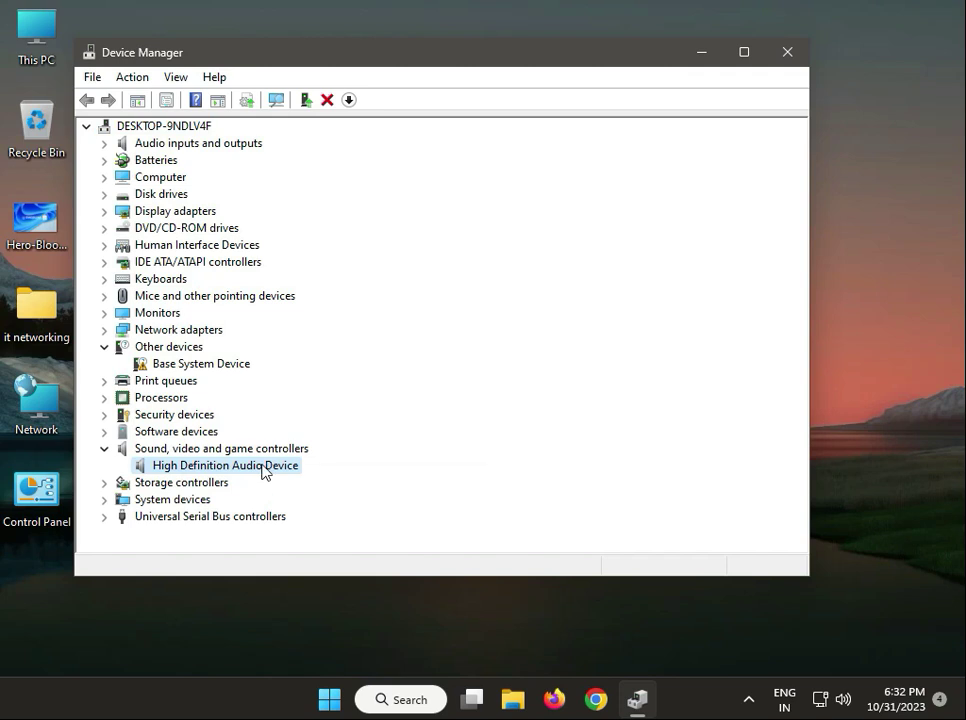
# - Search automatically for a High Definition Audio Device driver, confirm it's current, and close Device Manager
pyautogui.rightClick(263, 472)
pyautogui.click(309, 477)
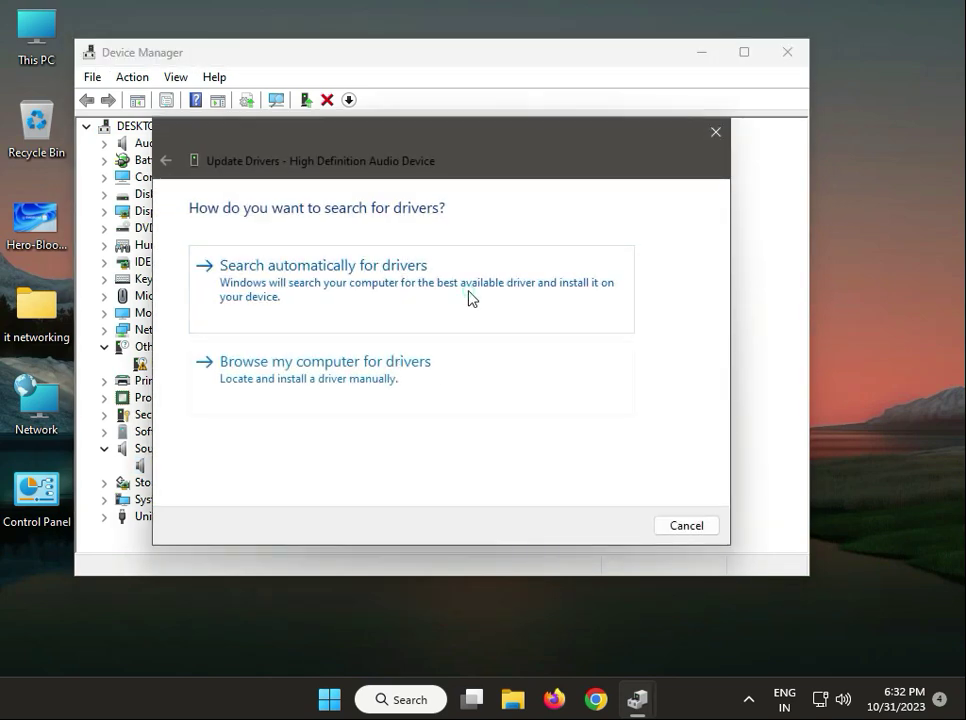
pyautogui.click(470, 297)
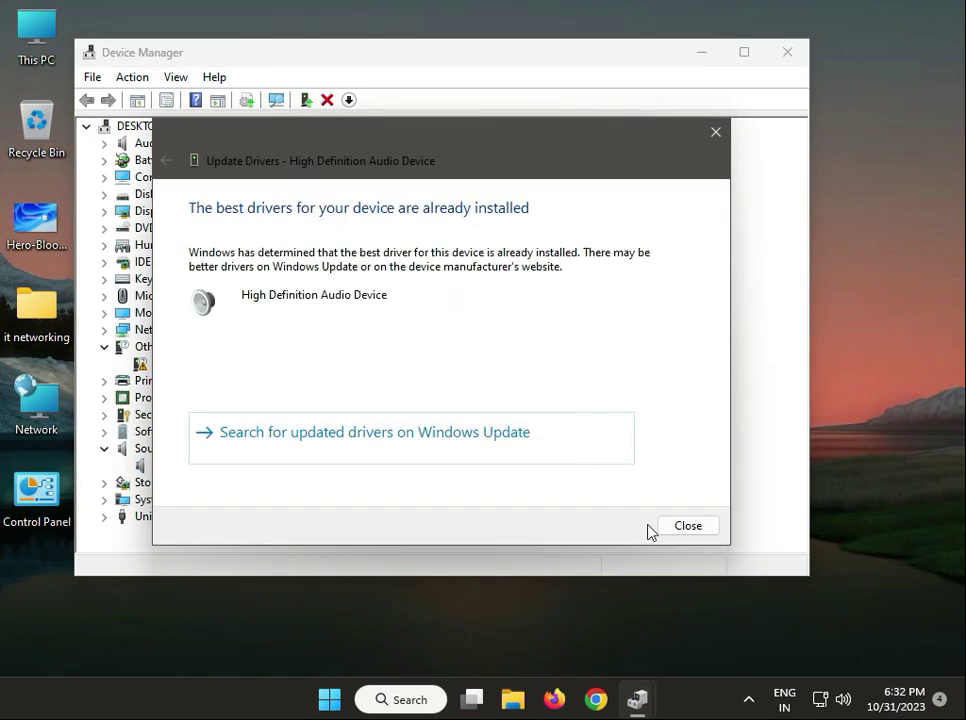
pyautogui.click(677, 527)
pyautogui.click(790, 58)
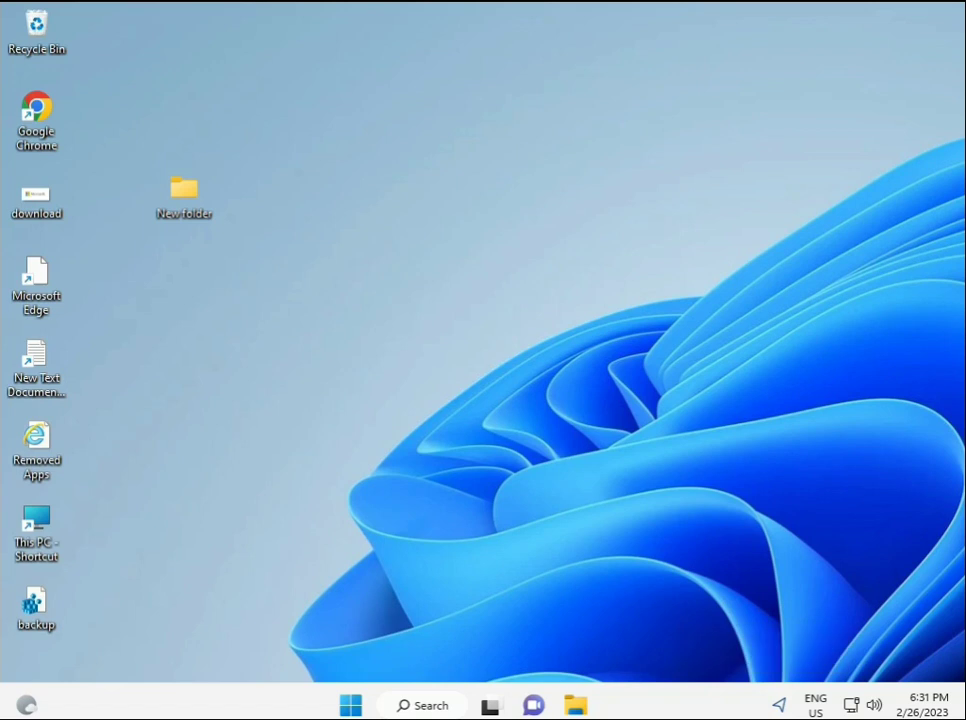
# - Search for 'cmd' and launch Command Prompt as administrator with Ctrl+Shift+Enter
pyautogui.click(350, 705)
pyautogui.click(393, 706)
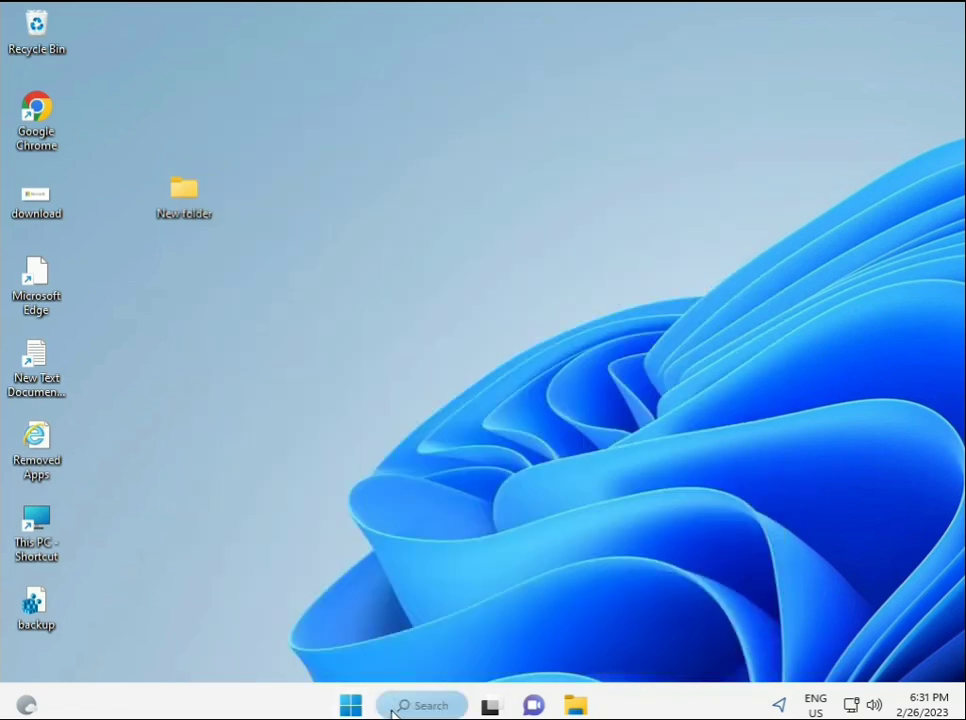
pyautogui.write('cmd')
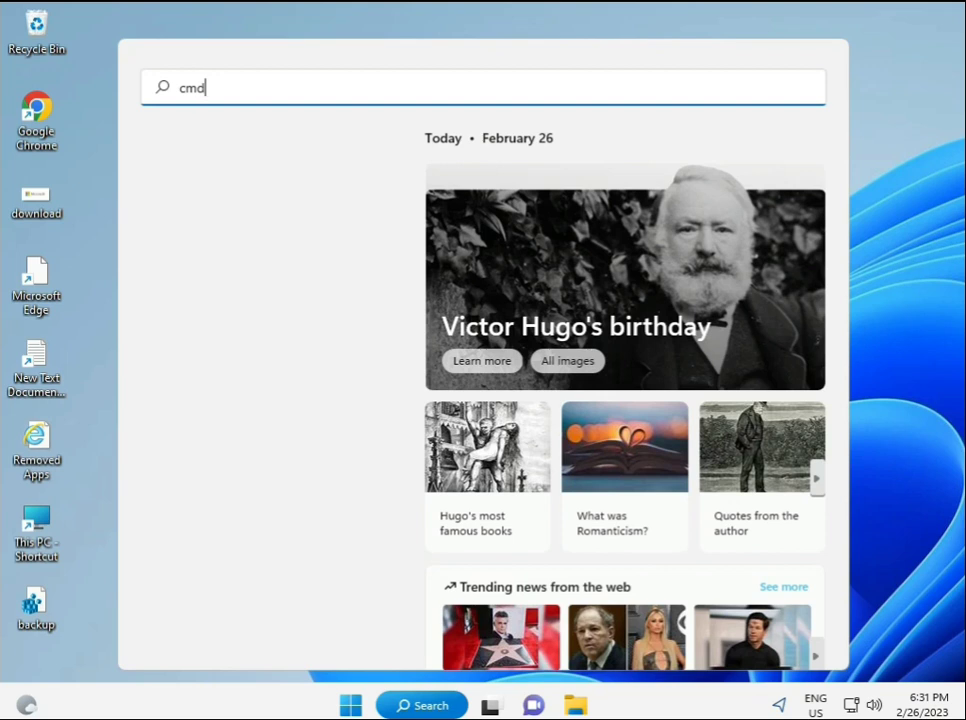
pyautogui.click(213, 236)
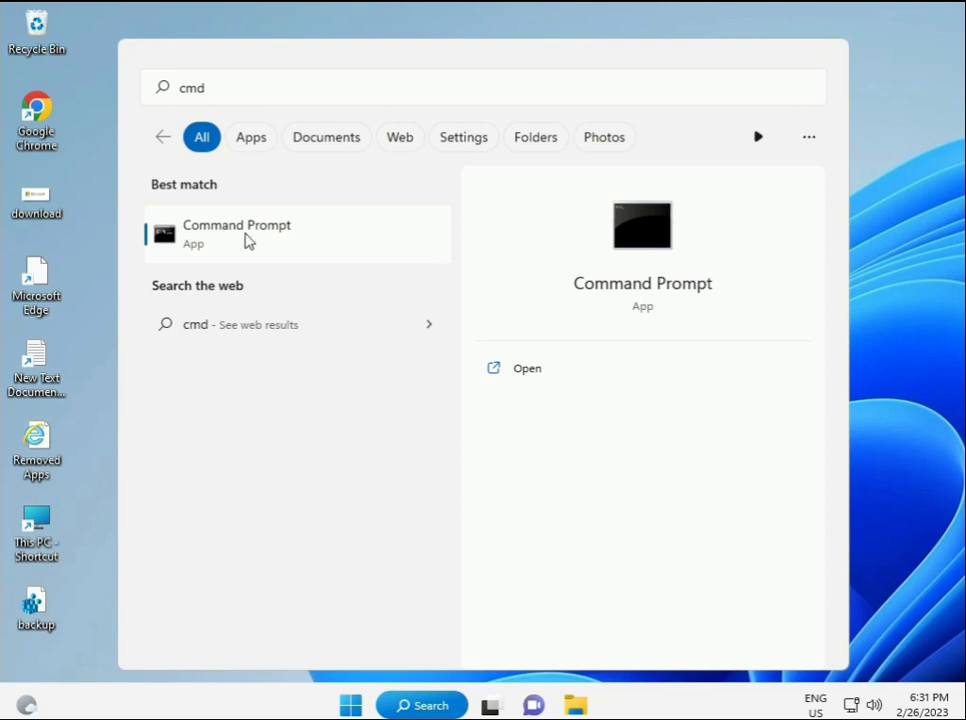
pyautogui.rightClick(249, 241)
pyautogui.press('Escape')
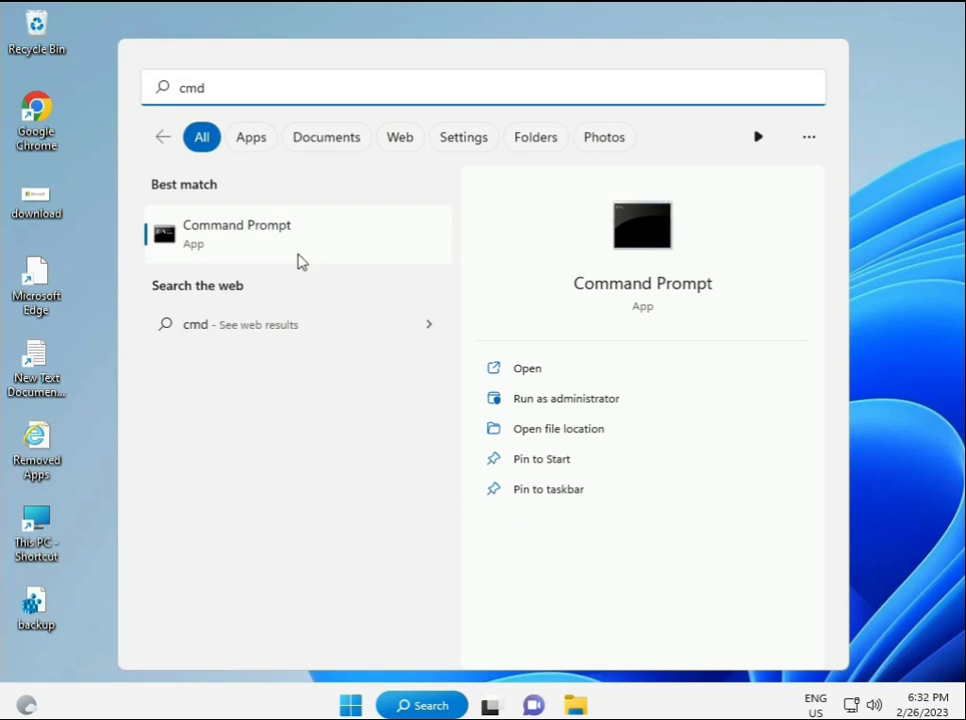
pyautogui.hotkey('ctrl', 'shift', 'Return')
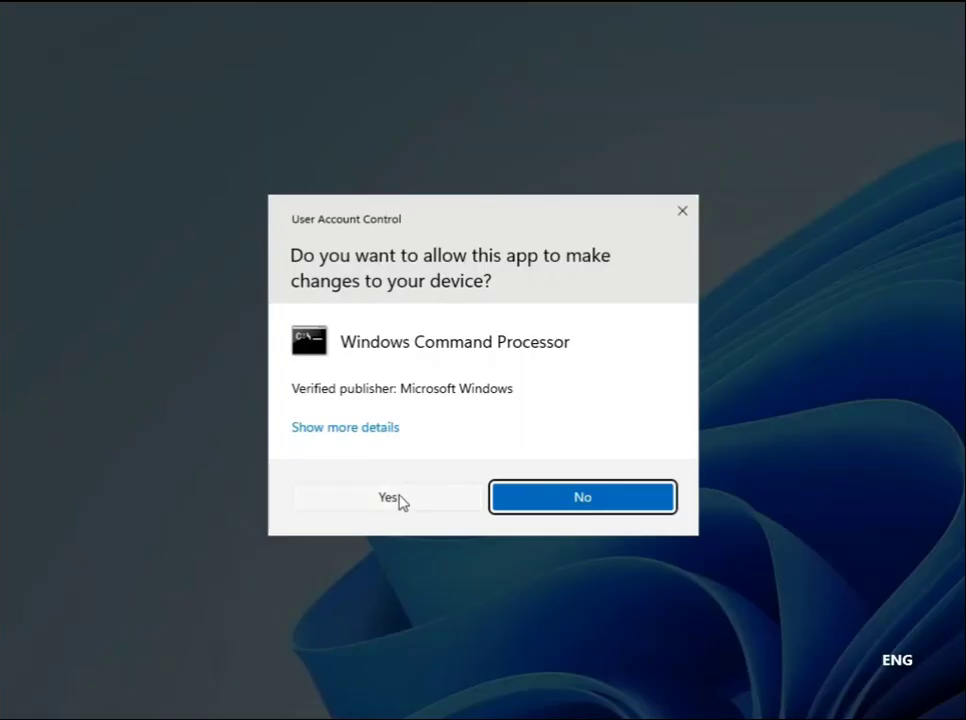
# - Approve the admin prompt and run 'sfc /scannow' until verification reaches 100%
pyautogui.click(390, 497)
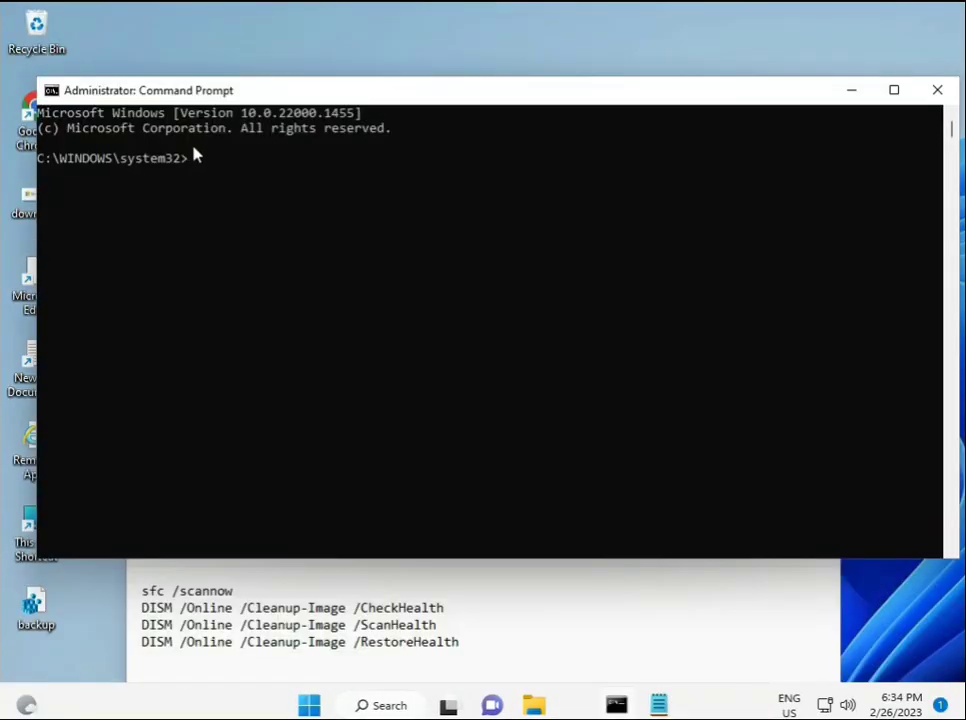
pyautogui.click(194, 158)
pyautogui.write('sc')
pyautogui.press('BackSpace')
pyautogui.press('BackSpace')
pyautogui.write('sfc /scannow')
pyautogui.press('Return')
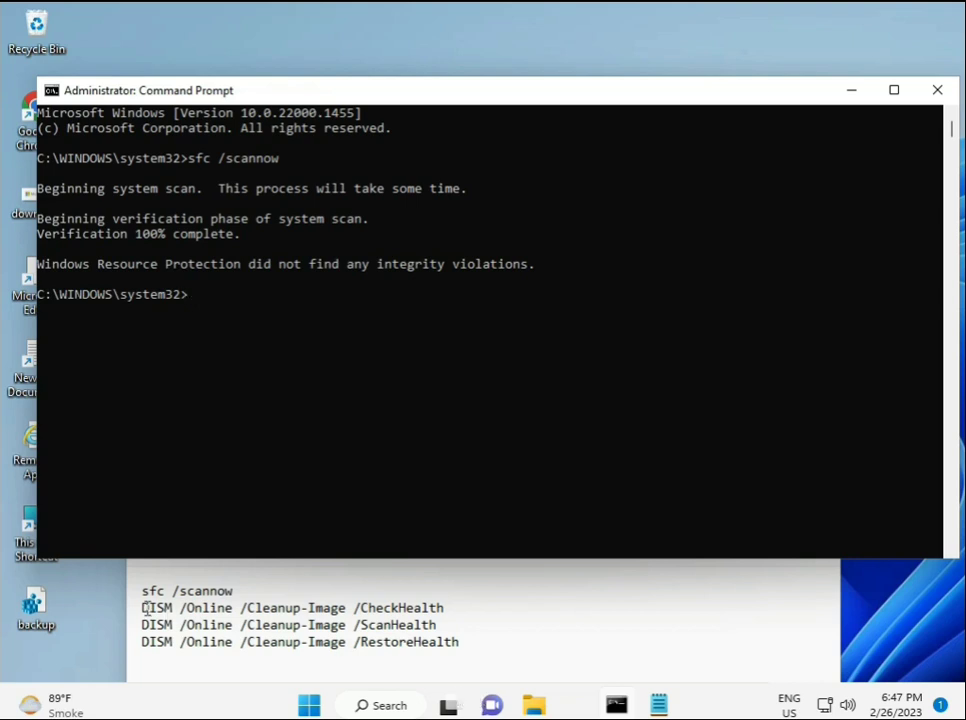
# - Copy the DISM /Online /Cleanup-Image /CheckHealth line from the Notepad command list
pyautogui.click(147, 606)
pyautogui.moveTo(146, 607); pyautogui.dragTo(453, 608)
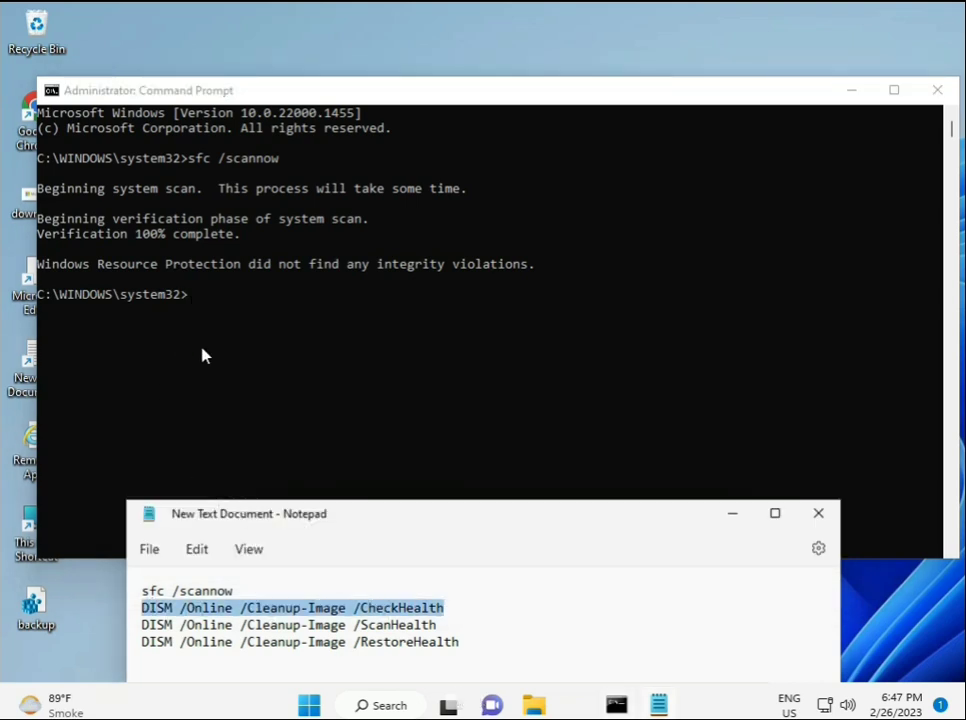
pyautogui.rightClick(257, 610)
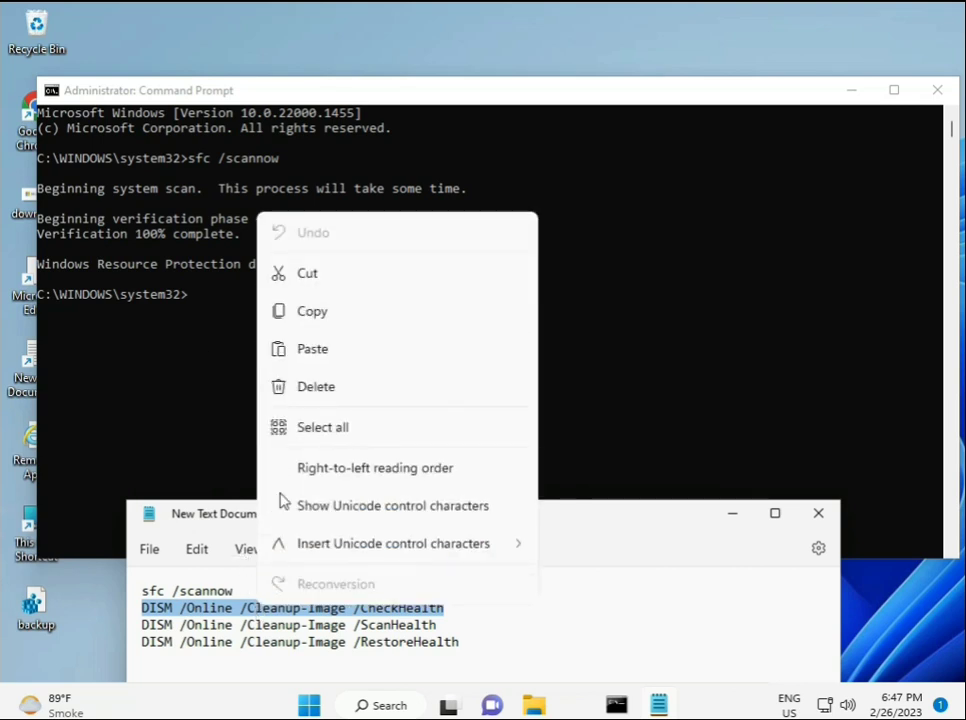
pyautogui.click(304, 325)
# - Paste the CheckHealth command into the console via Edit > Paste and run it
pyautogui.click(194, 304)
pyautogui.click(190, 300)
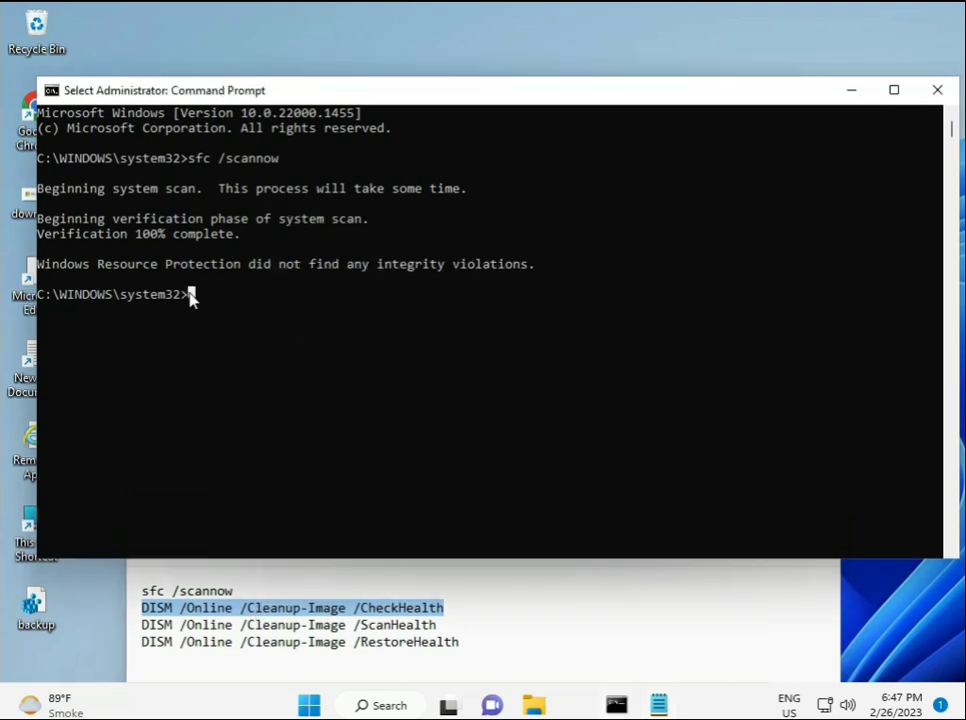
pyautogui.rightClick(80, 92)
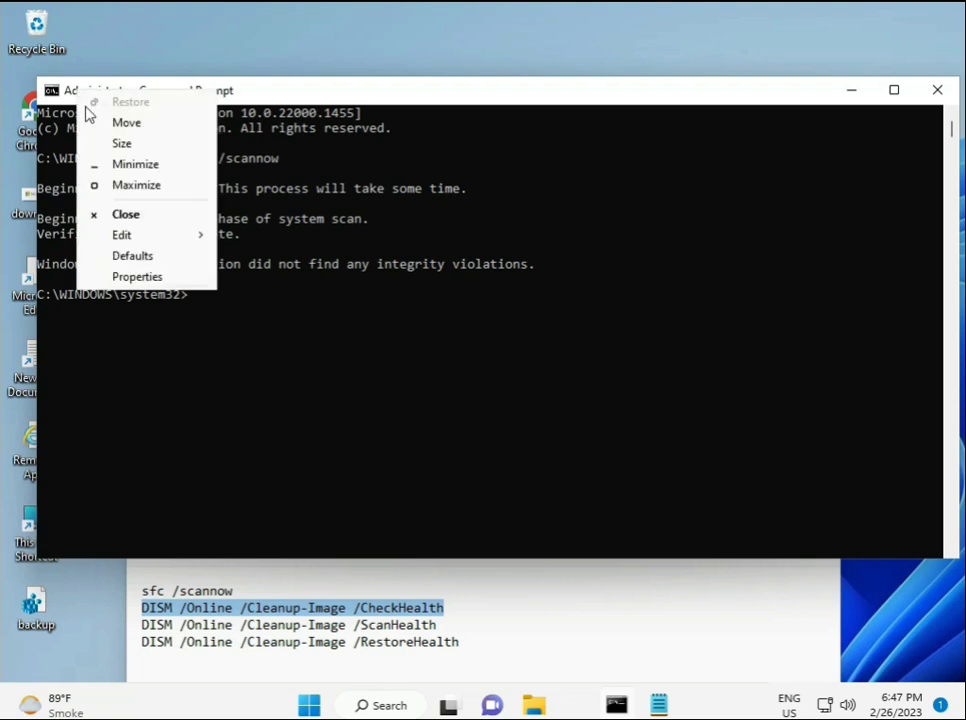
pyautogui.moveTo(162, 234)
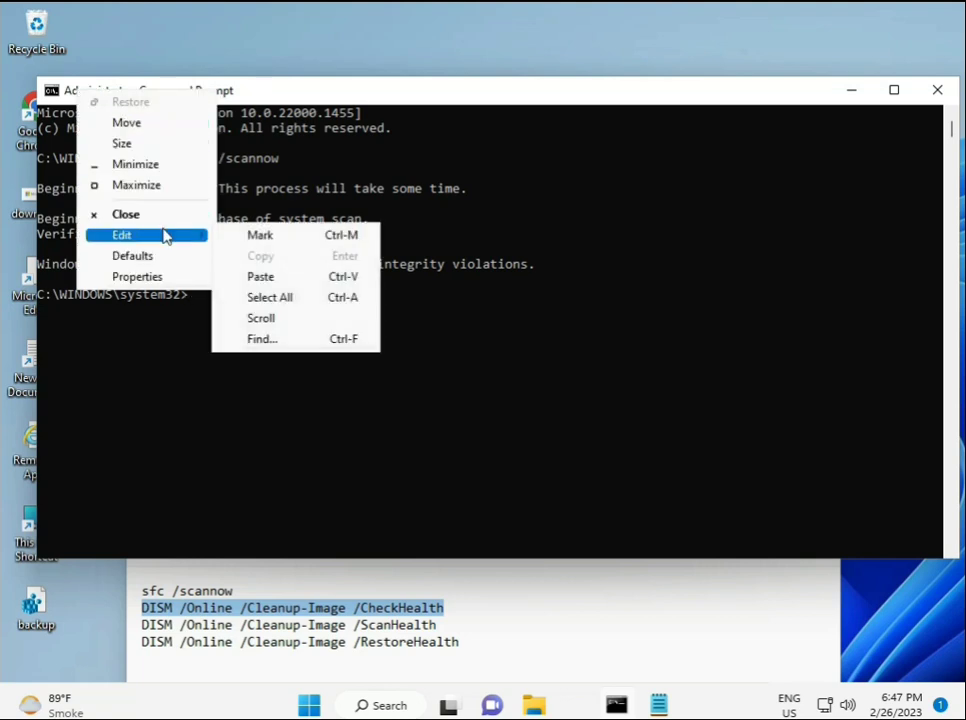
pyautogui.click(256, 278)
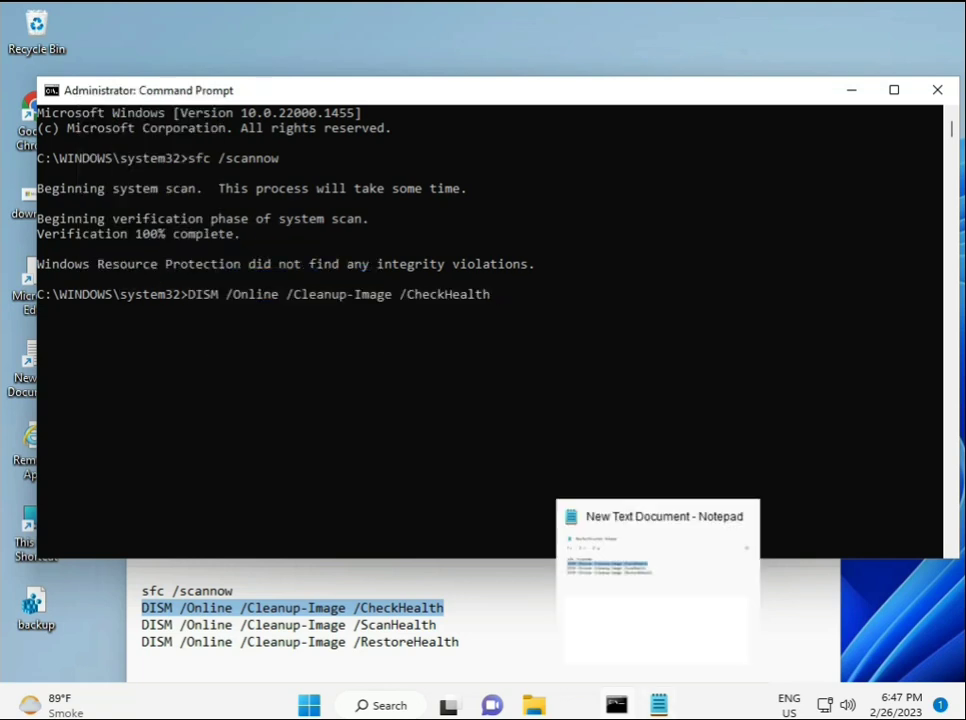
pyautogui.click(198, 296)
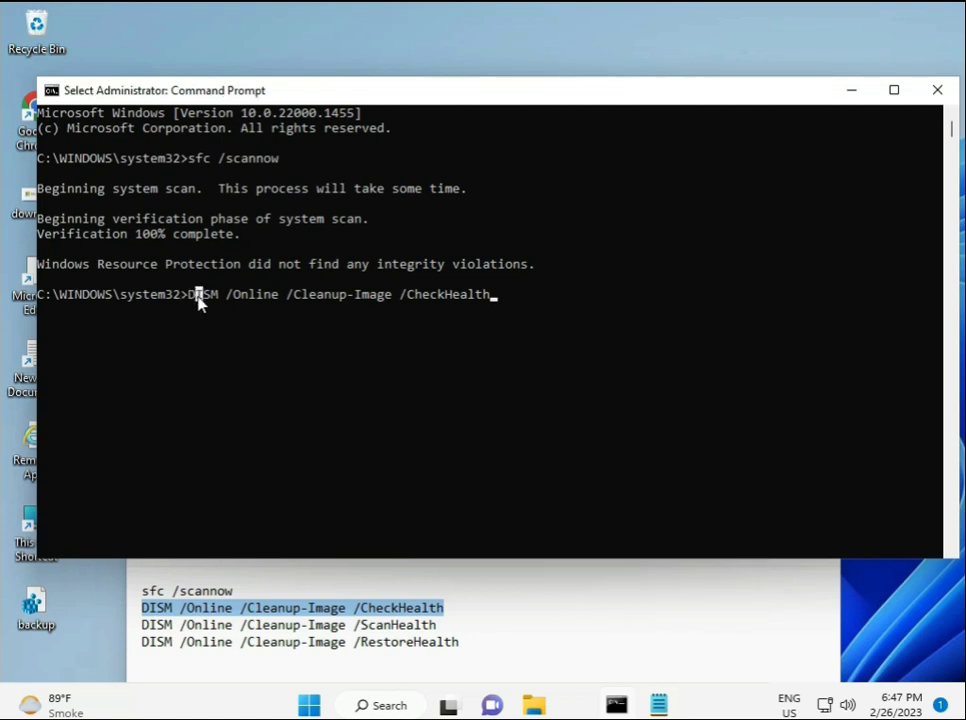
pyautogui.press('Escape')
pyautogui.press('Return')
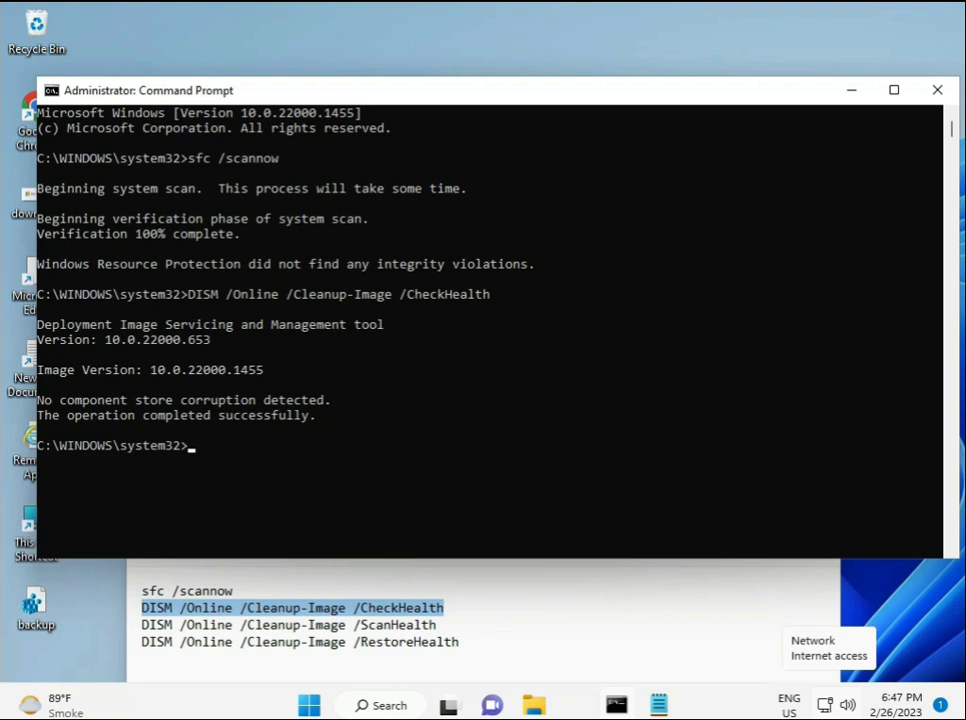
# - Copy the DISM /Online /Cleanup-Image /ScanHealth line from the Notepad command list
pyautogui.click(143, 626)
pyautogui.keyDown('shift'); pyautogui.click(459, 625); pyautogui.keyUp('shift')
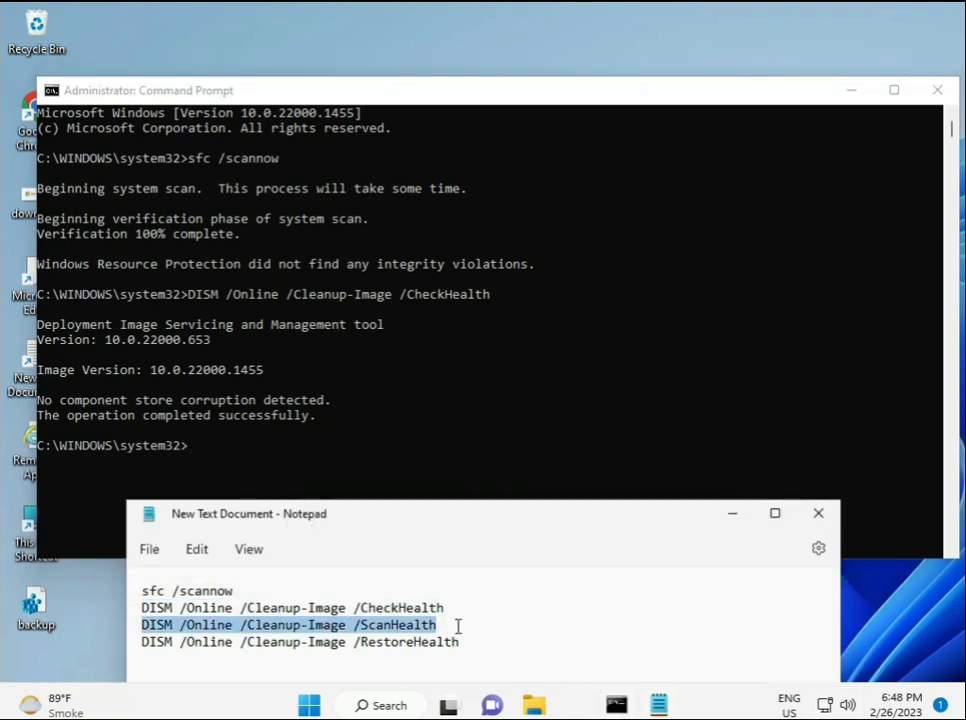
pyautogui.rightClick(426, 624)
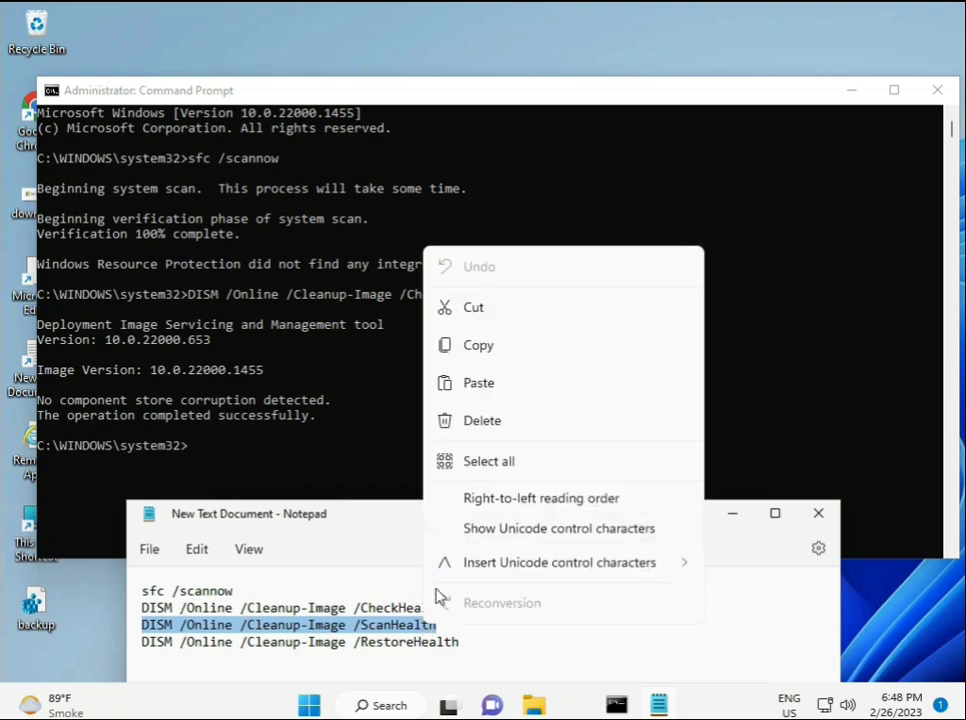
pyautogui.click(470, 352)
# - Paste the ScanHealth command into the console with a right-click and run it
pyautogui.click(211, 457)
pyautogui.click(192, 449)
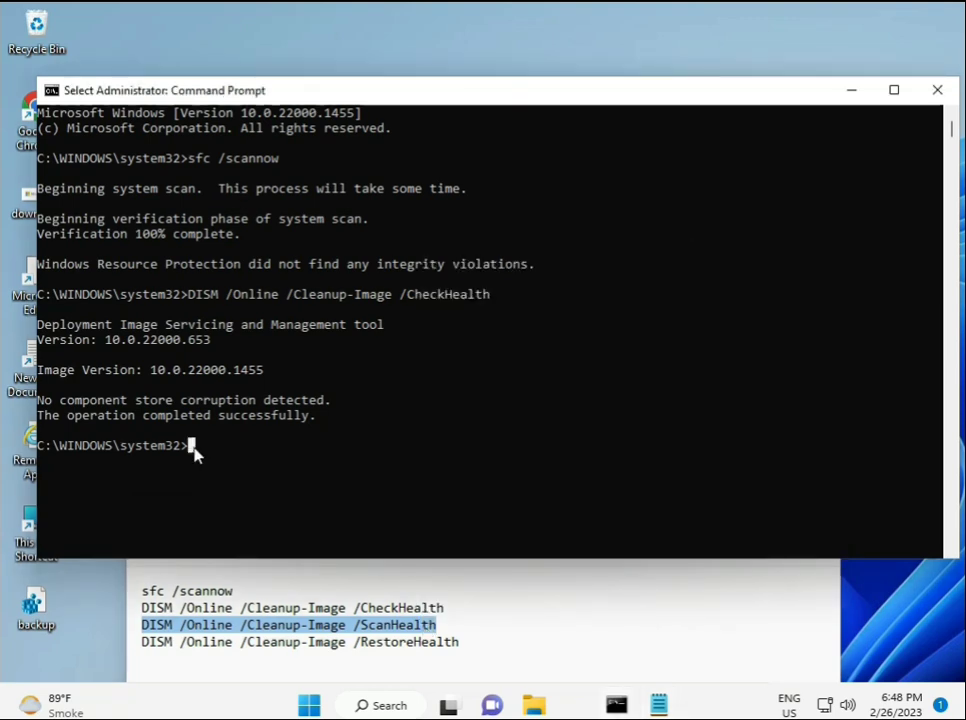
pyautogui.rightClick(196, 454)
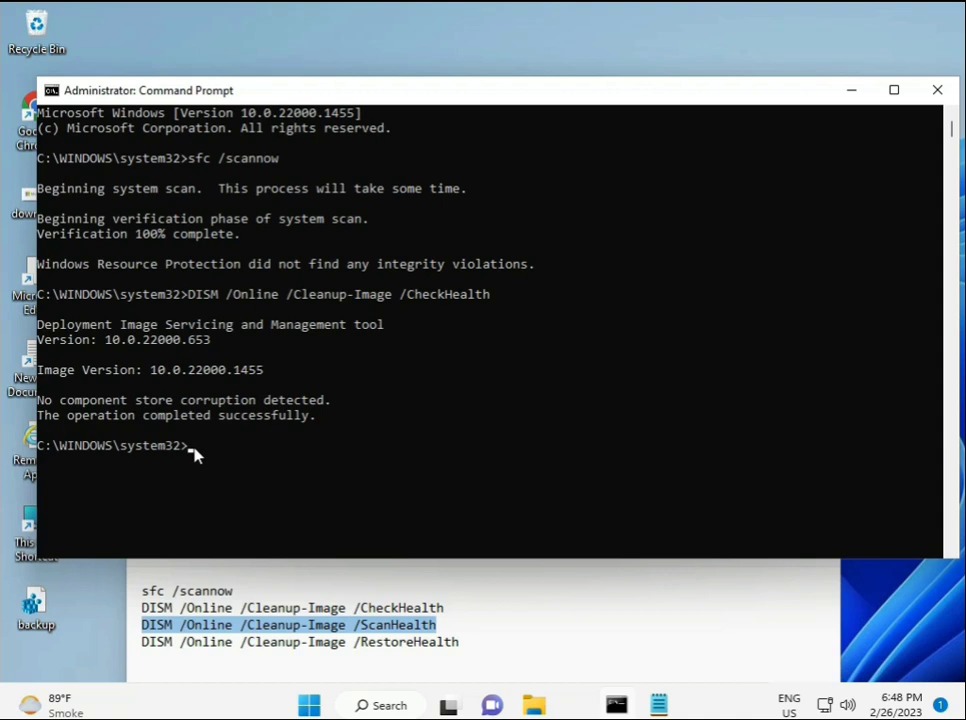
pyautogui.rightClick(196, 455)
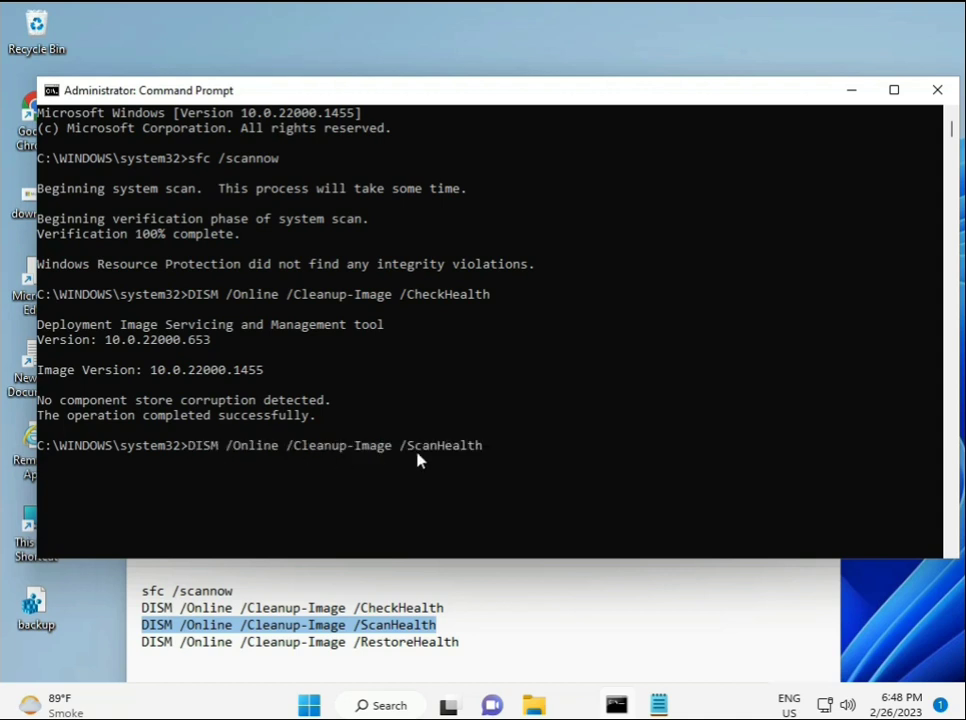
pyautogui.press('Return')
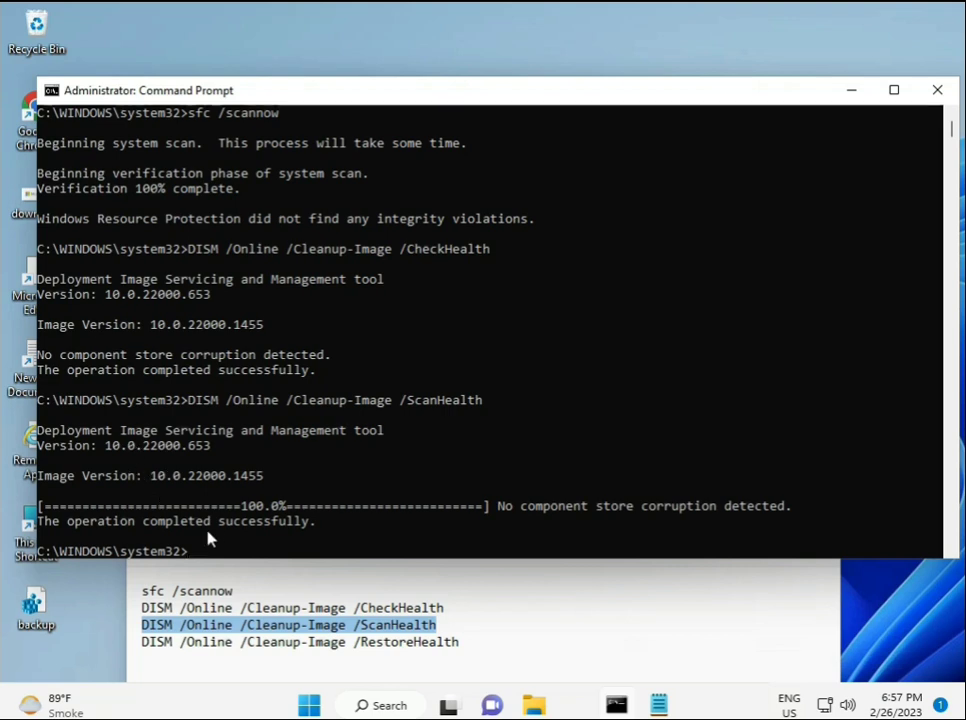
# - Copy the DISM /Online /Cleanup-Image /RestoreHealth line from the Notepad command list
pyautogui.moveTo(212, 521); pyautogui.dragTo(316, 522)
pyautogui.tripleClick(230, 651)
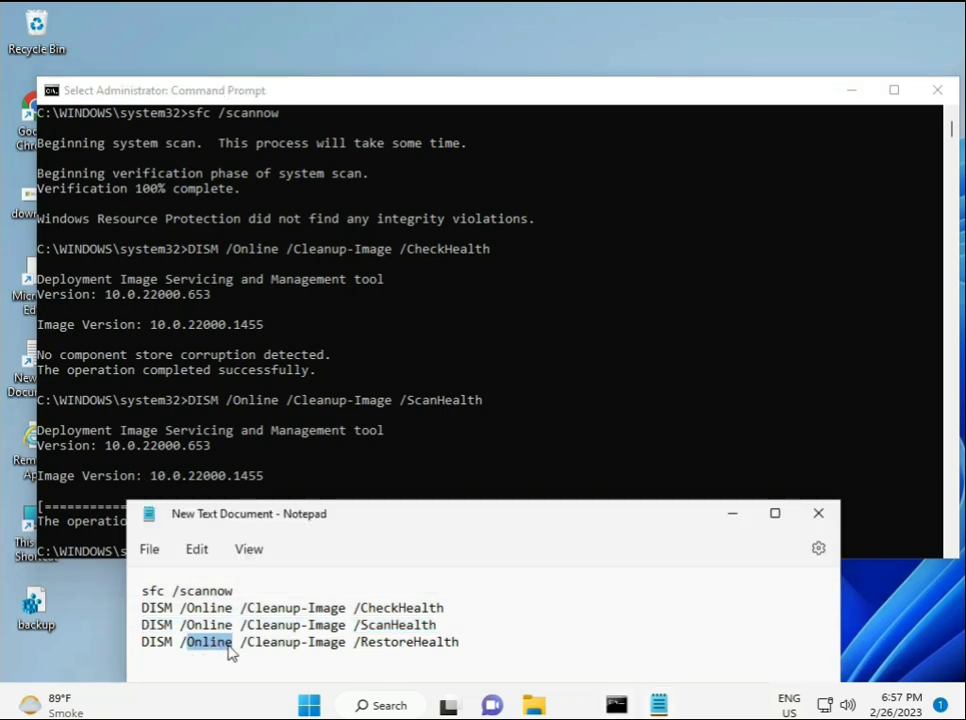
pyautogui.rightClick(228, 650)
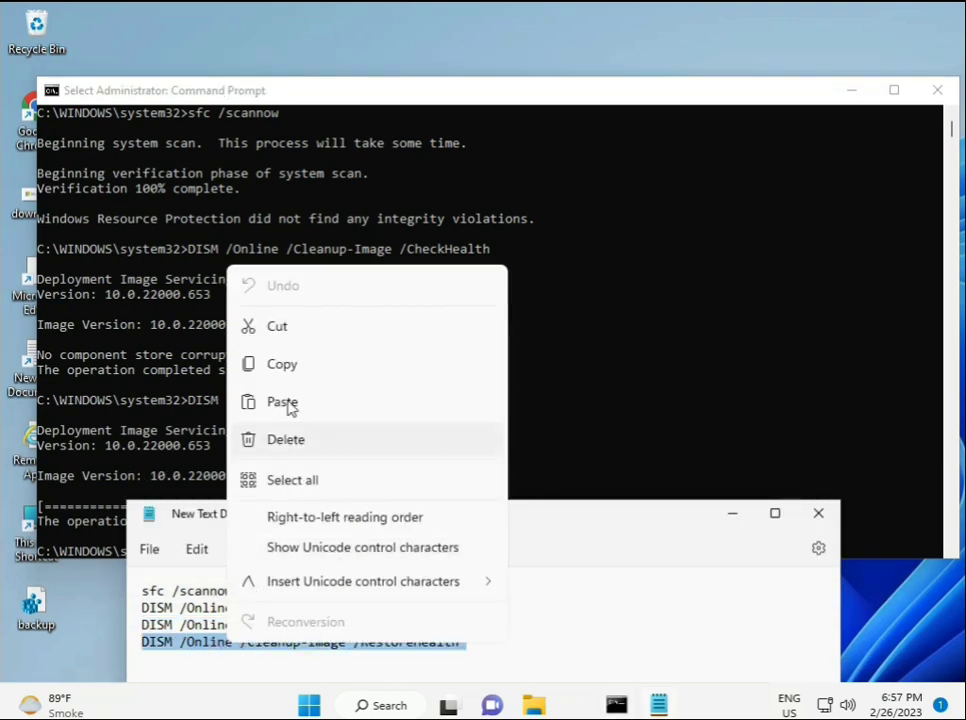
pyautogui.click(289, 372)
# - Paste the RestoreHealth command into the console and start the repair
pyautogui.click(209, 548)
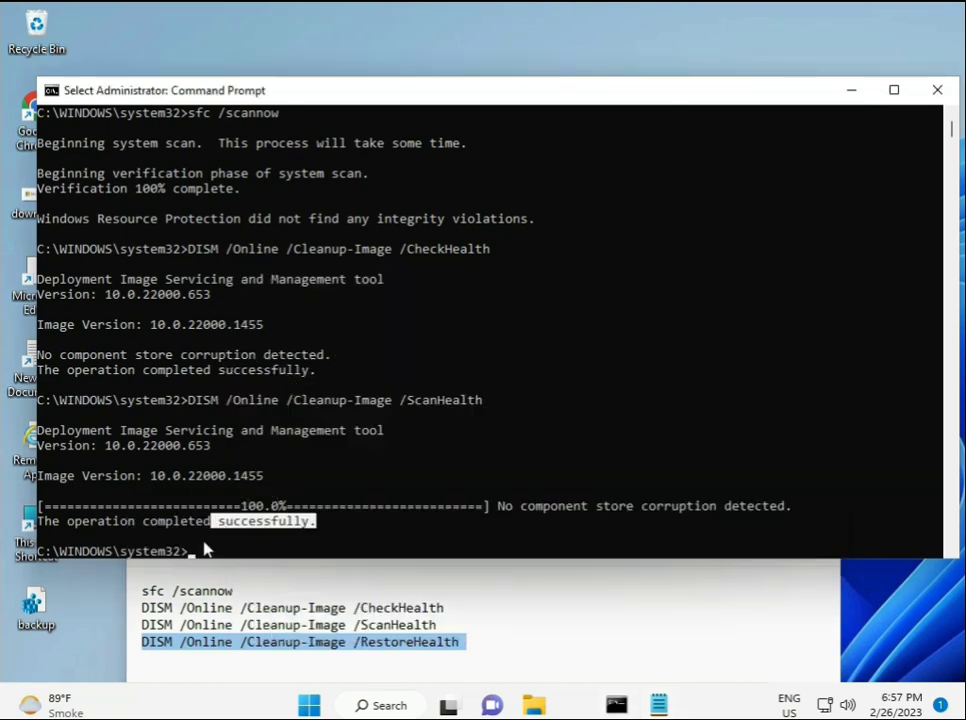
pyautogui.click(194, 557)
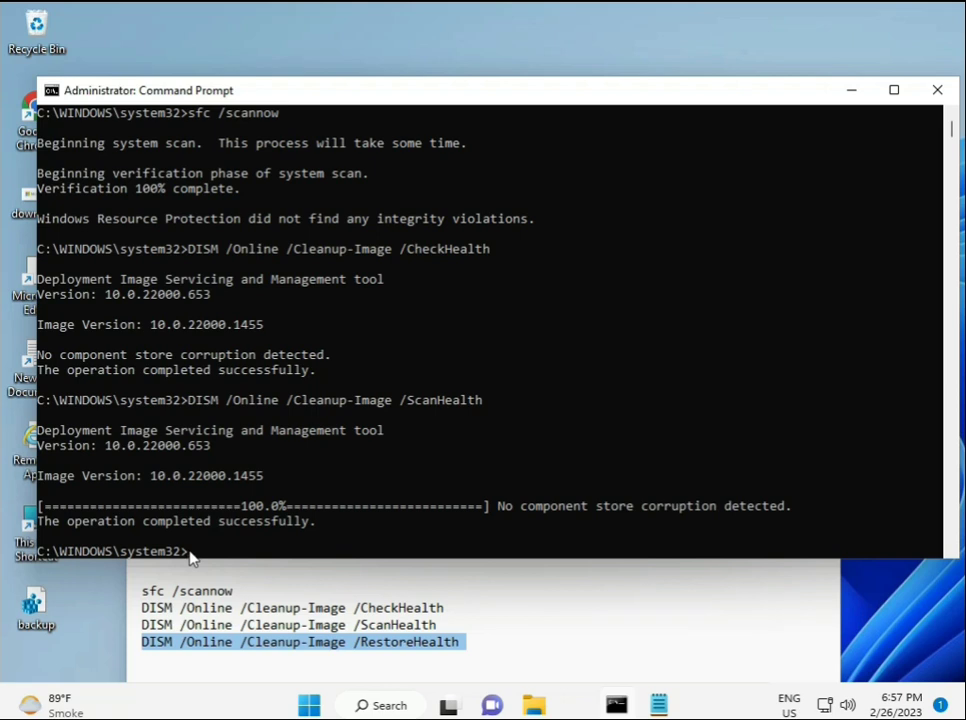
pyautogui.click(190, 556)
pyautogui.click(190, 556)
pyautogui.rightClick(190, 557)
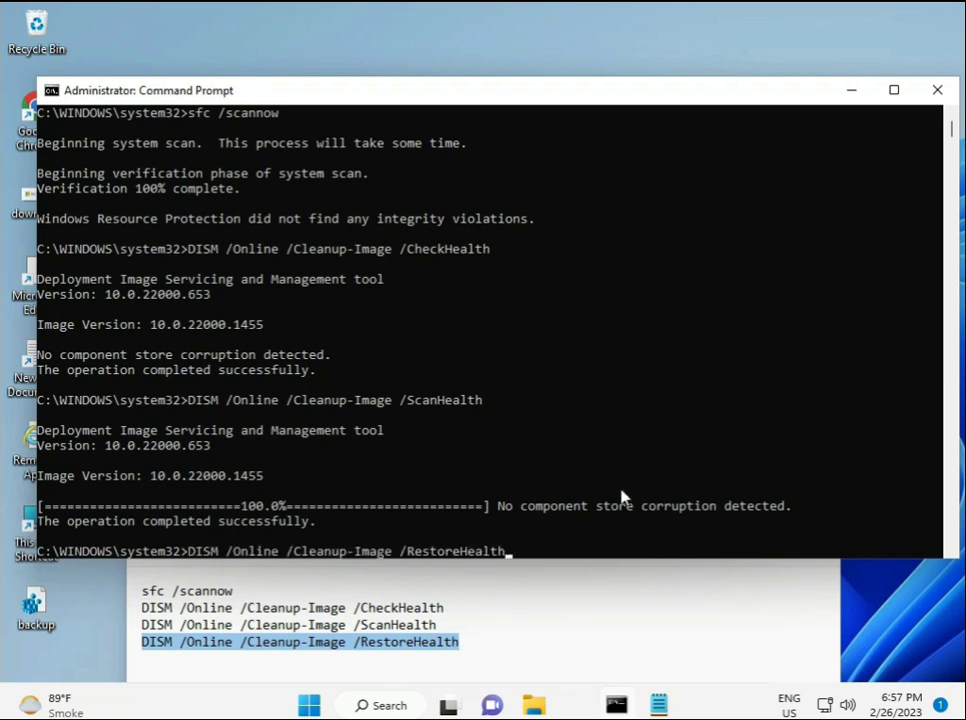
pyautogui.press('Return')
pyautogui.scroll(6, 588, 455)
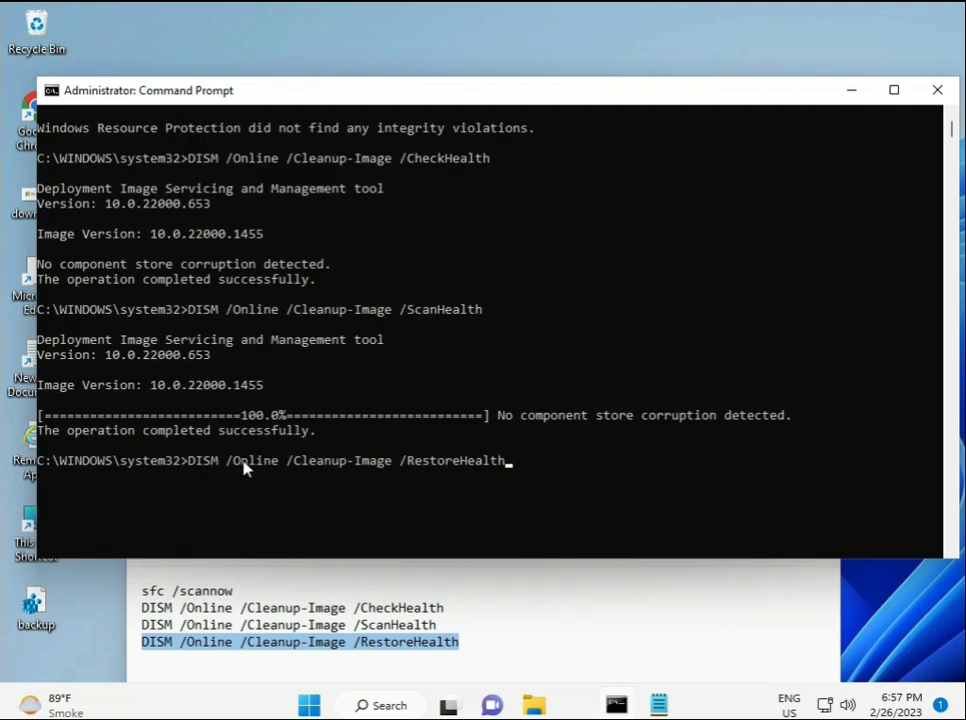
pyautogui.scroll(-6, 956, 147)
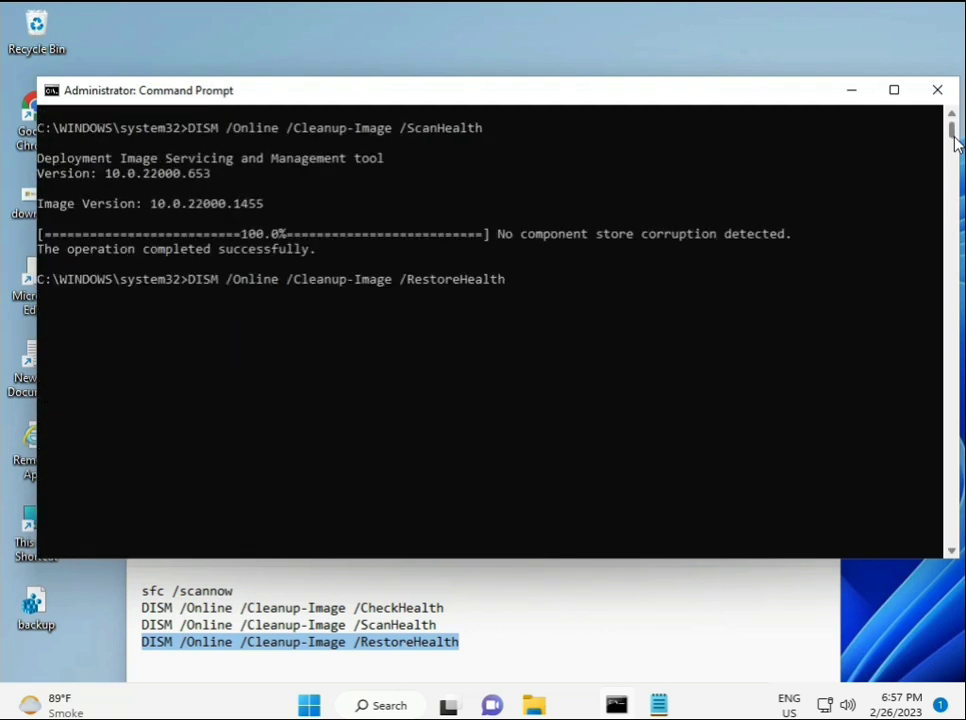
pyautogui.click(192, 281)
pyautogui.press('Escape')
pyautogui.press('Return')
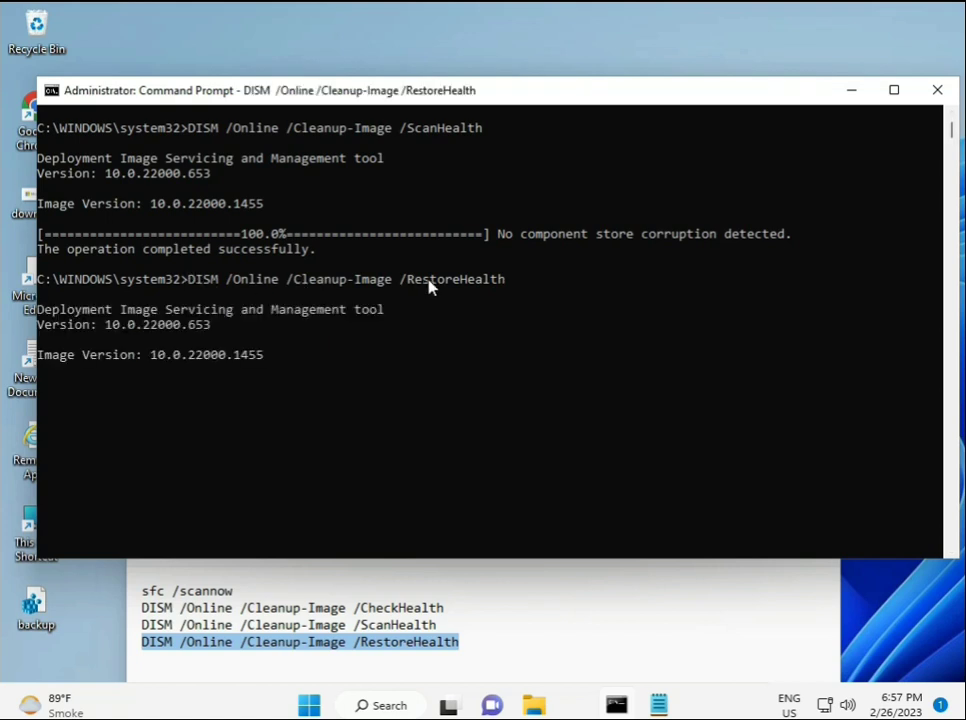